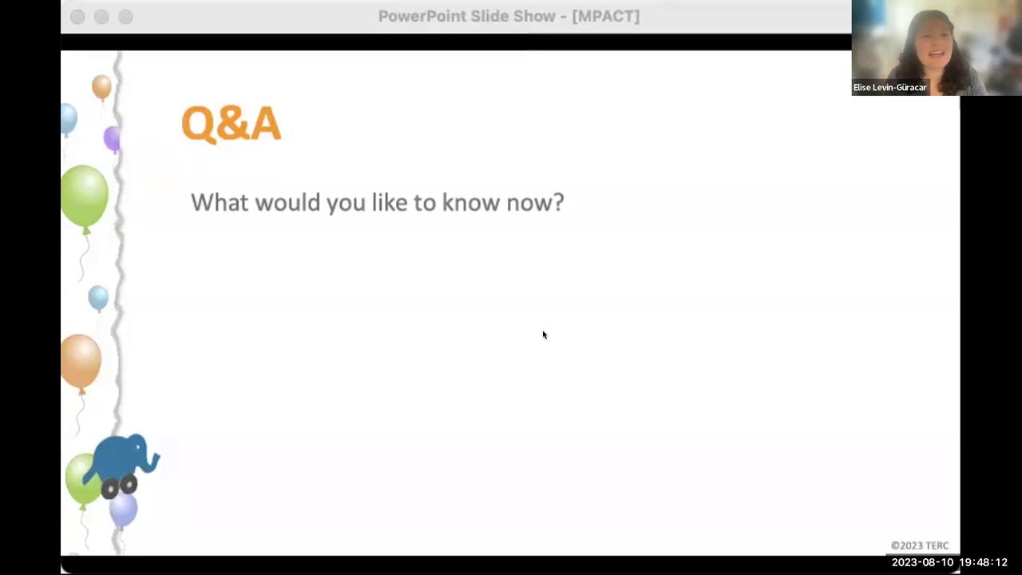
Advance the slide show from the Q&A slide to 'Make a Hat in 5 Minutes'
left_click(527, 358)
left_click(527, 357)
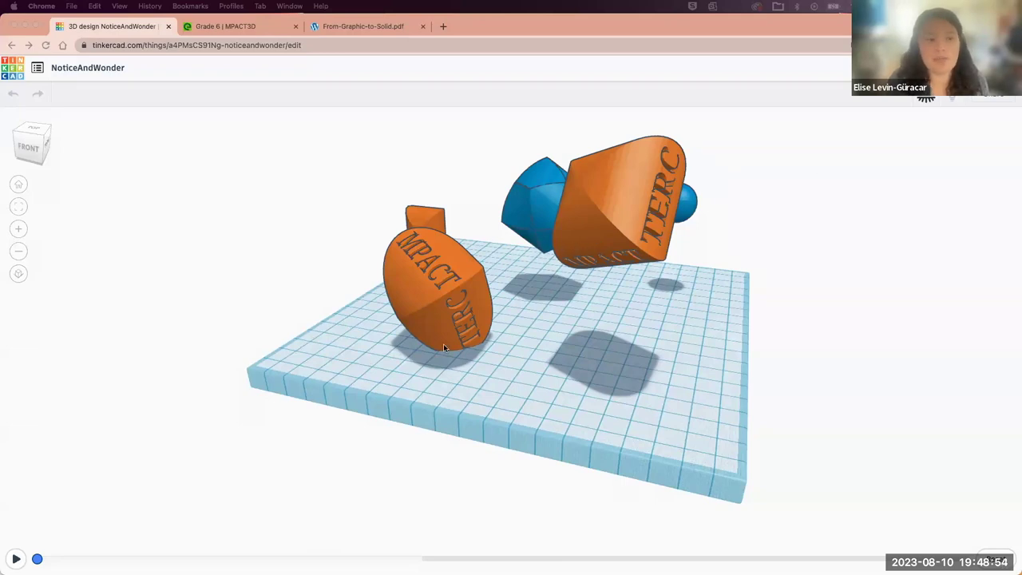
Play the NoticeAndWonder physics simulation, restart it twice, then return to Your designs
left_click(15, 558)
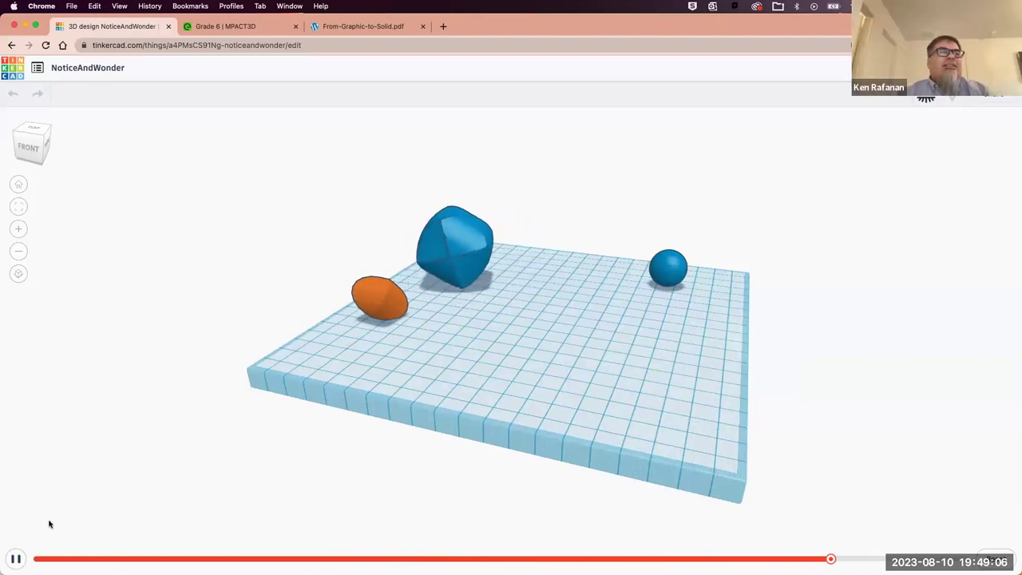
left_click(38, 559)
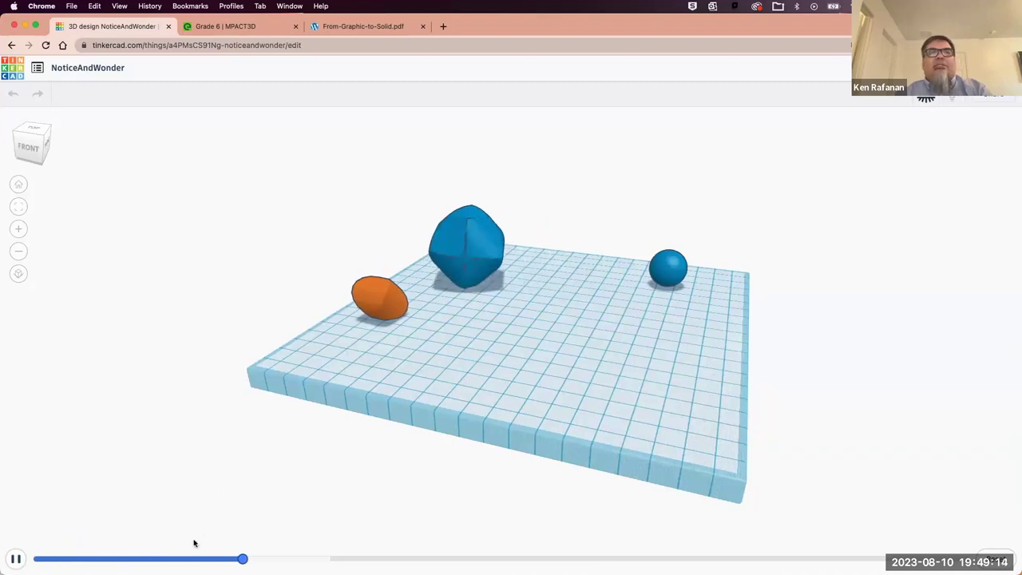
left_click(36, 559)
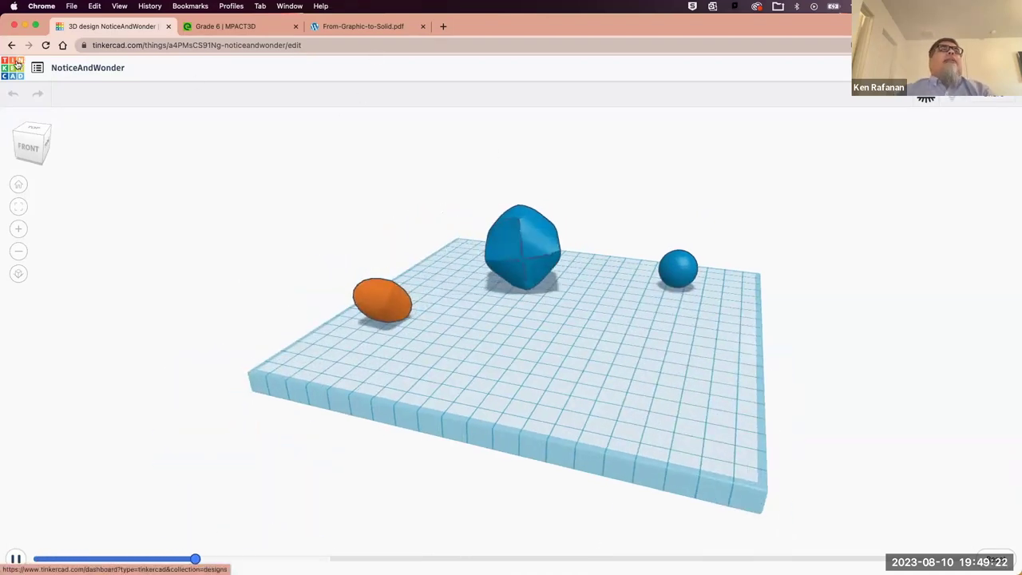
left_click(86, 80)
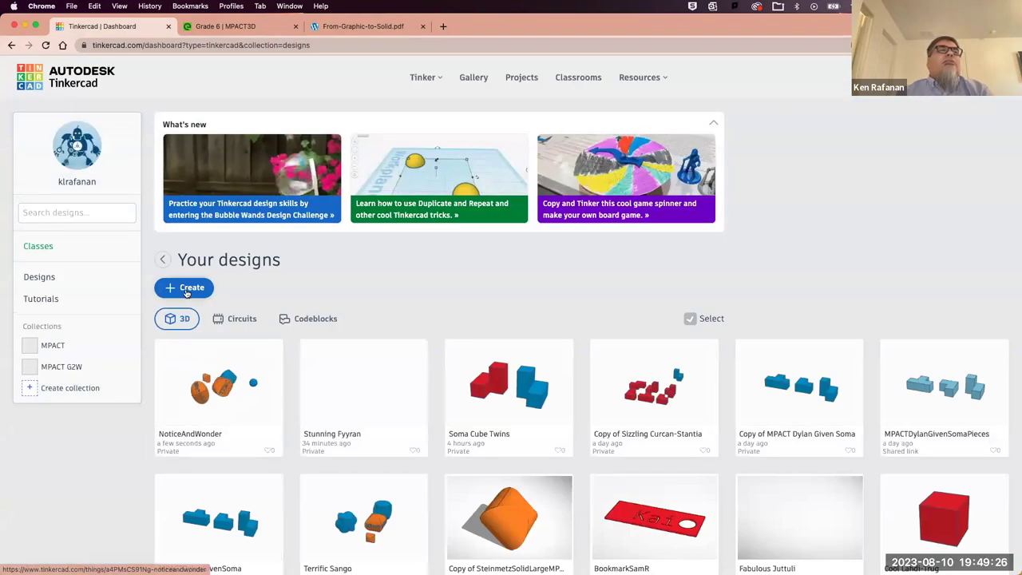
Create a new blank 3D design from the dashboard
left_click(182, 289)
left_click(187, 321)
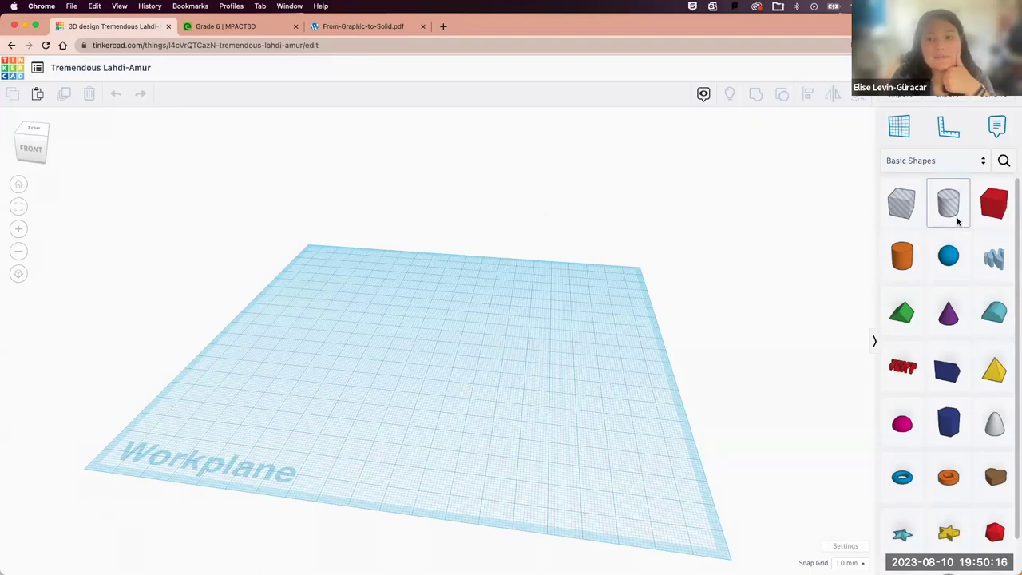
Place a red box, lift it 33 mm and scale it to 30 by 30 mm
left_click_drag(993, 209, 402, 343)
left_click_drag(402, 281, 401, 205)
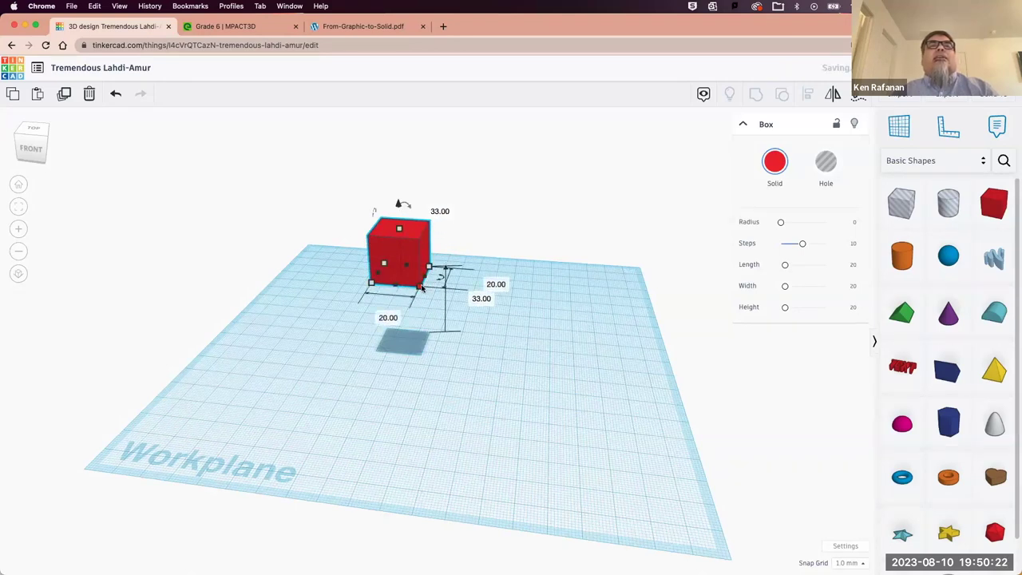
left_click_drag(420, 285, 424, 308)
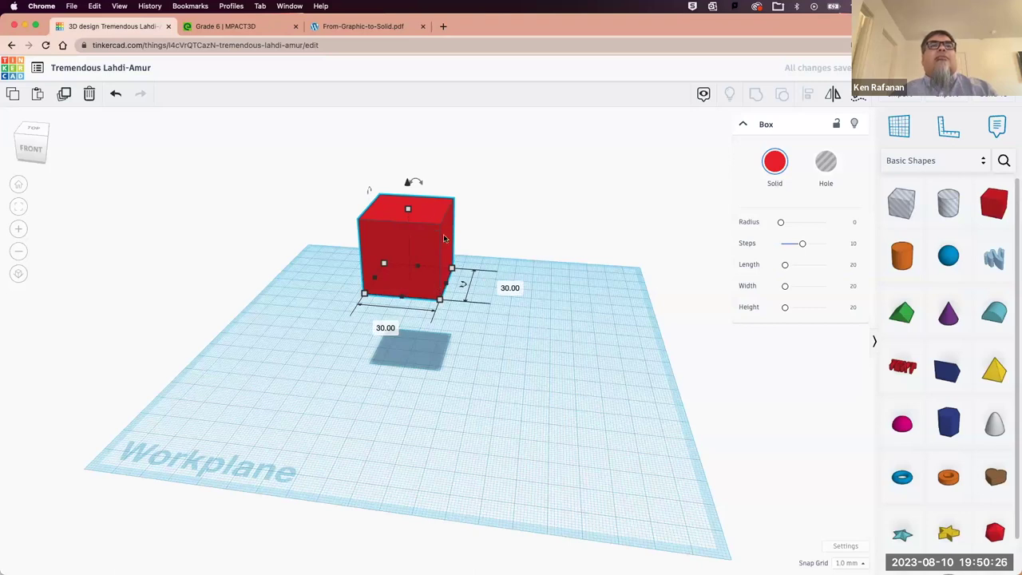
Tilt the box 22.5° about three axes and deselect it
mouse_move(416, 182)
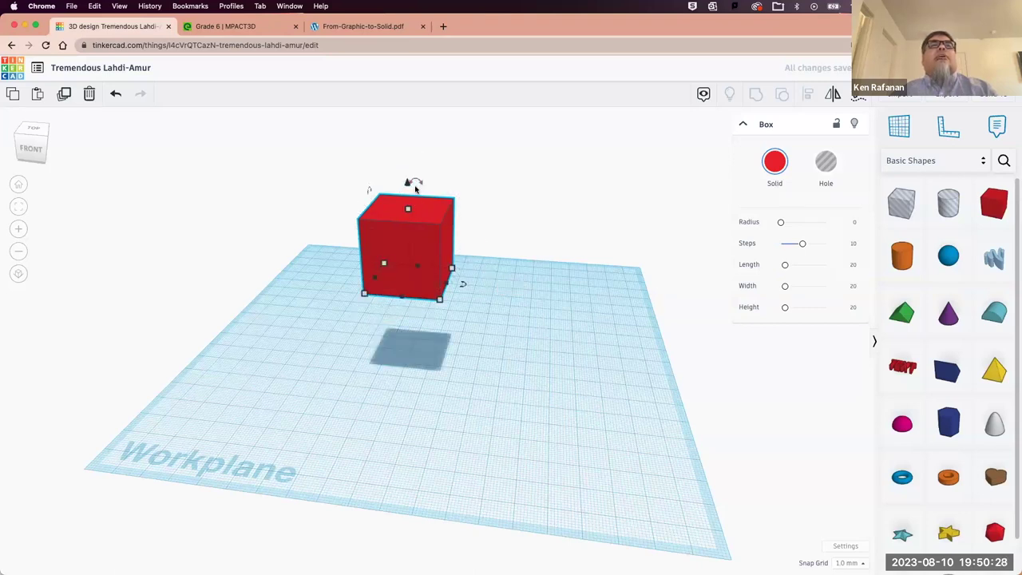
left_click_drag(416, 182, 432, 186)
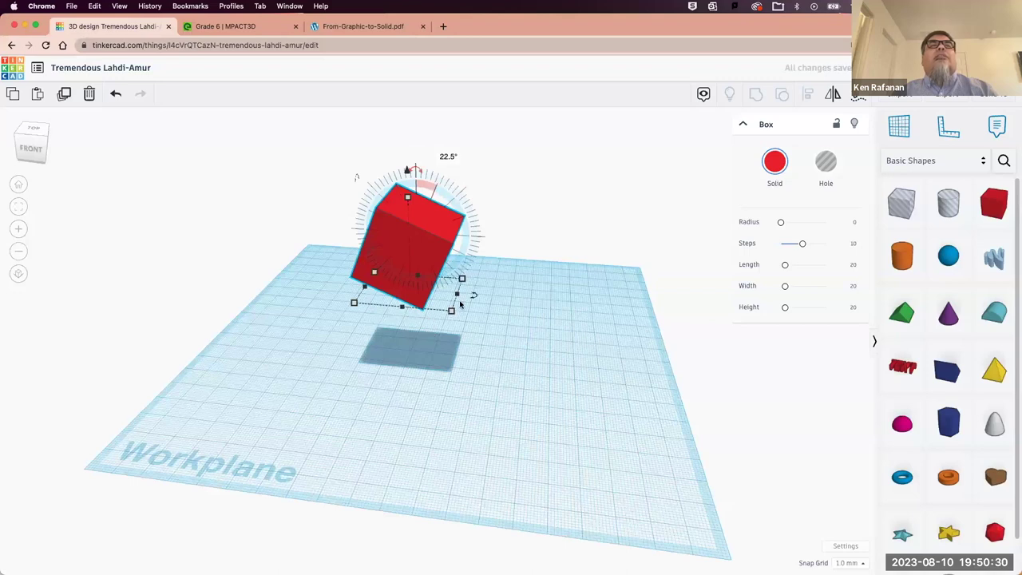
mouse_move(472, 297)
left_click_drag(476, 297, 471, 302)
left_click_drag(346, 177, 345, 120)
left_click(594, 147)
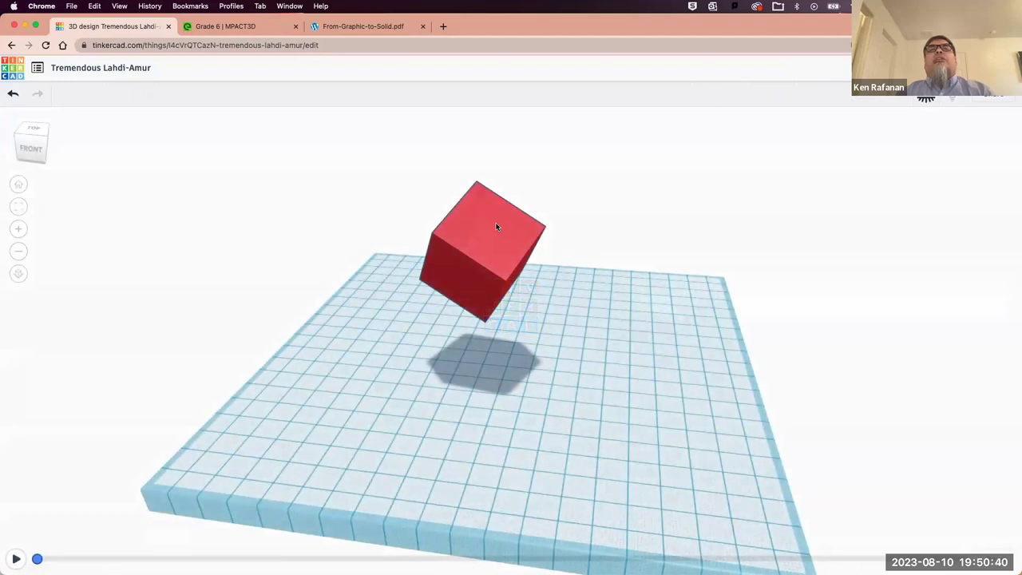
left_click(491, 219)
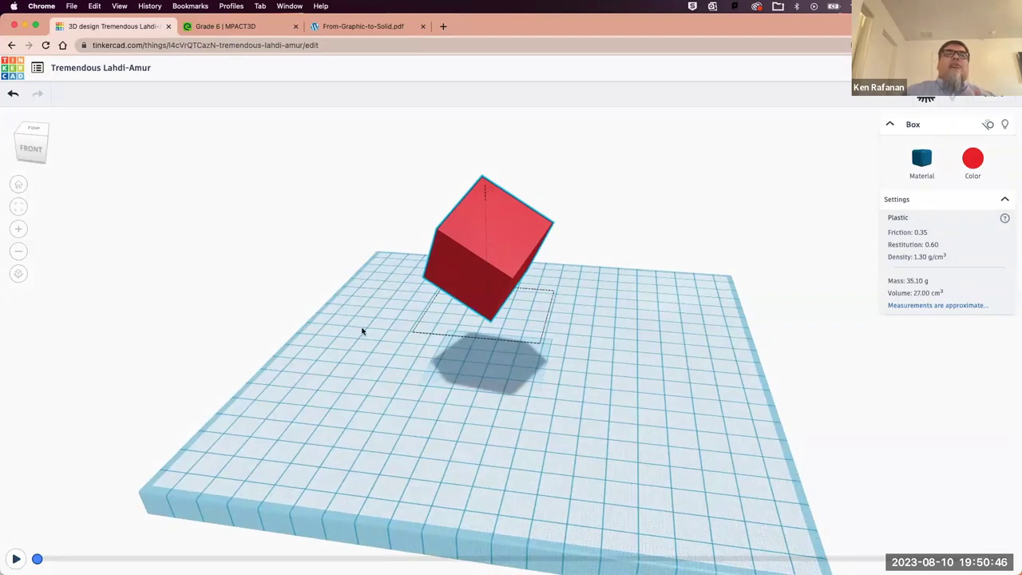
left_click(16, 559)
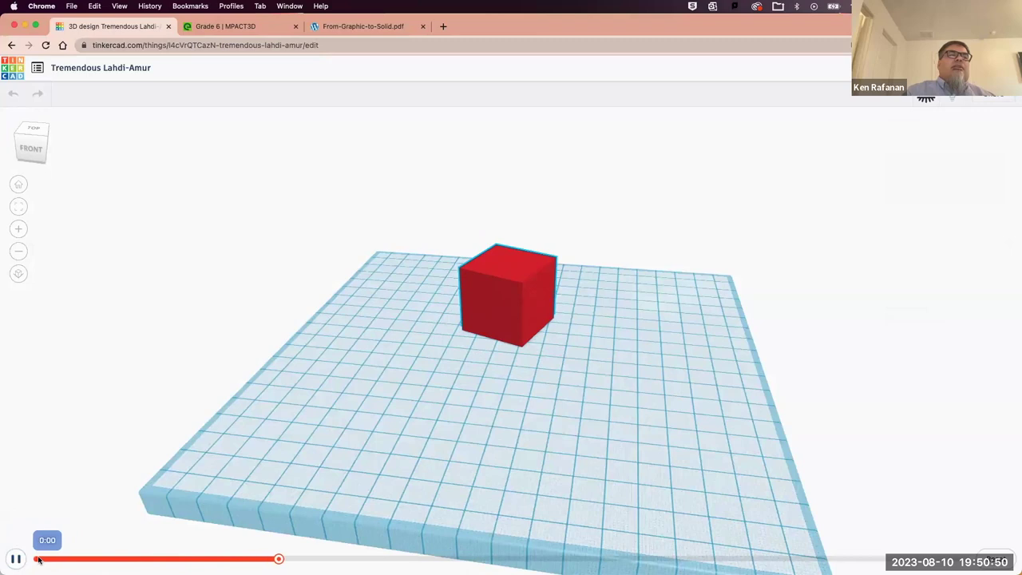
left_click(39, 559)
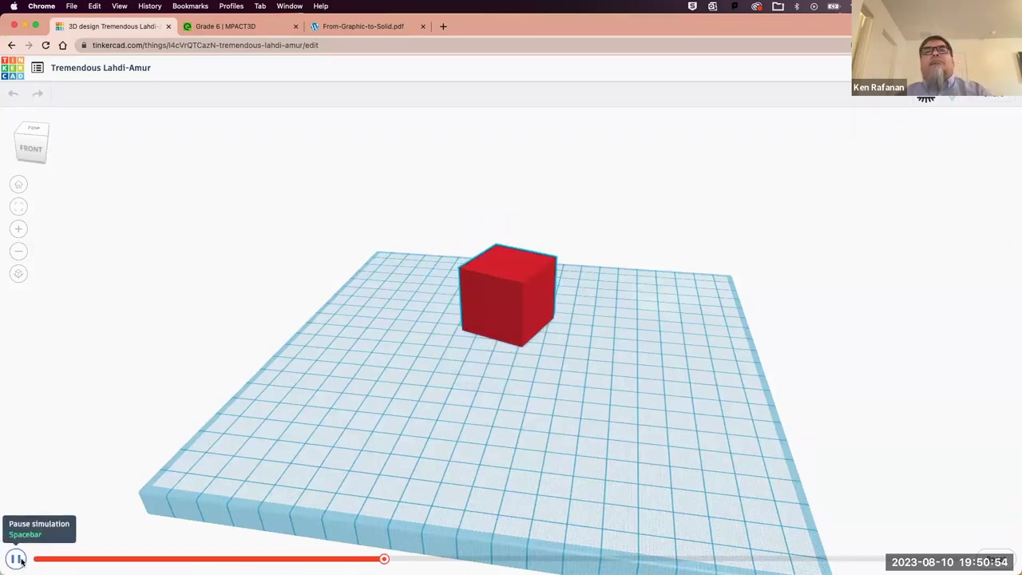
left_click(17, 559)
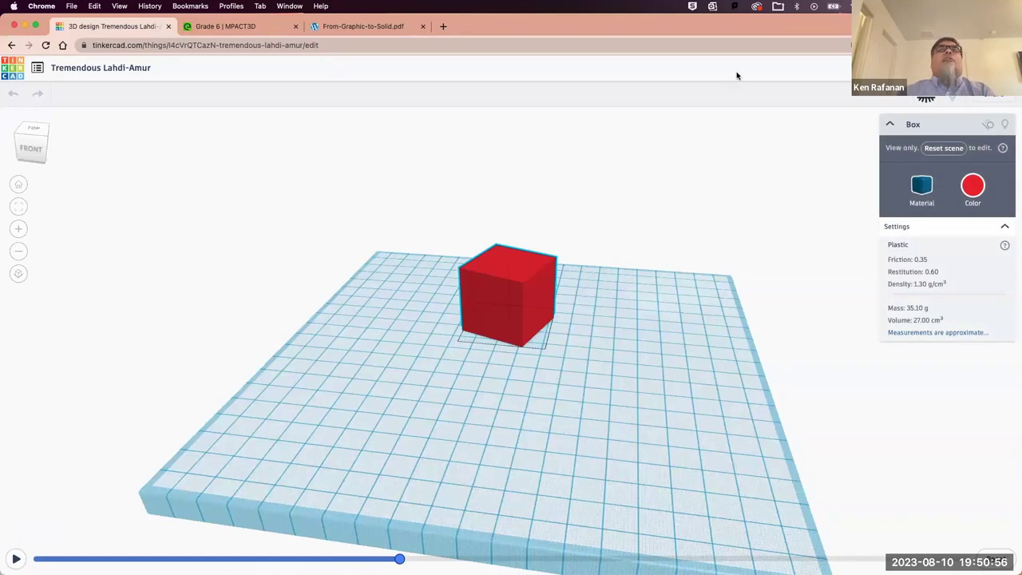
left_click(926, 95)
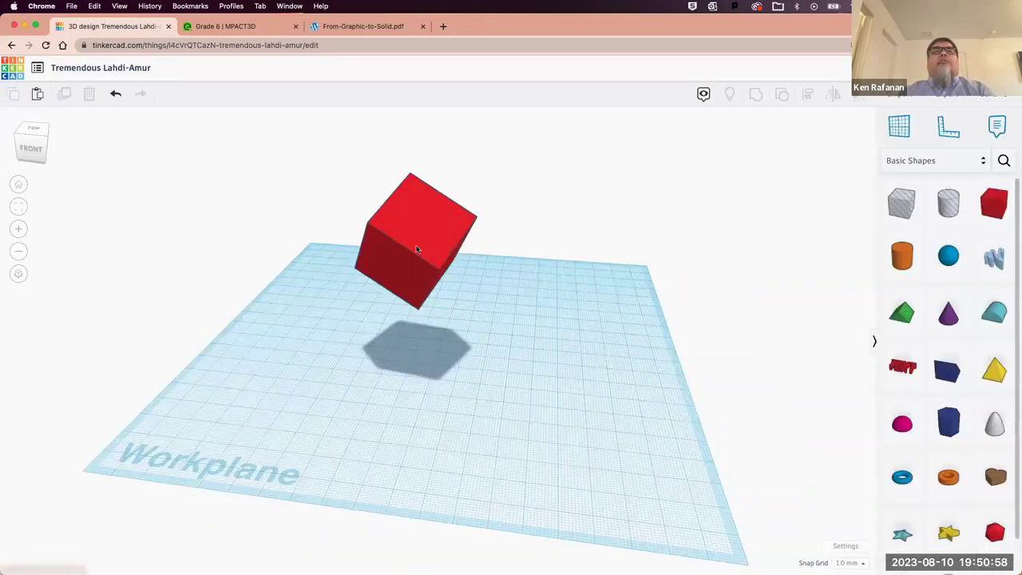
Add a second 20 mm red box and shift the tilted box to the left
left_click(442, 237)
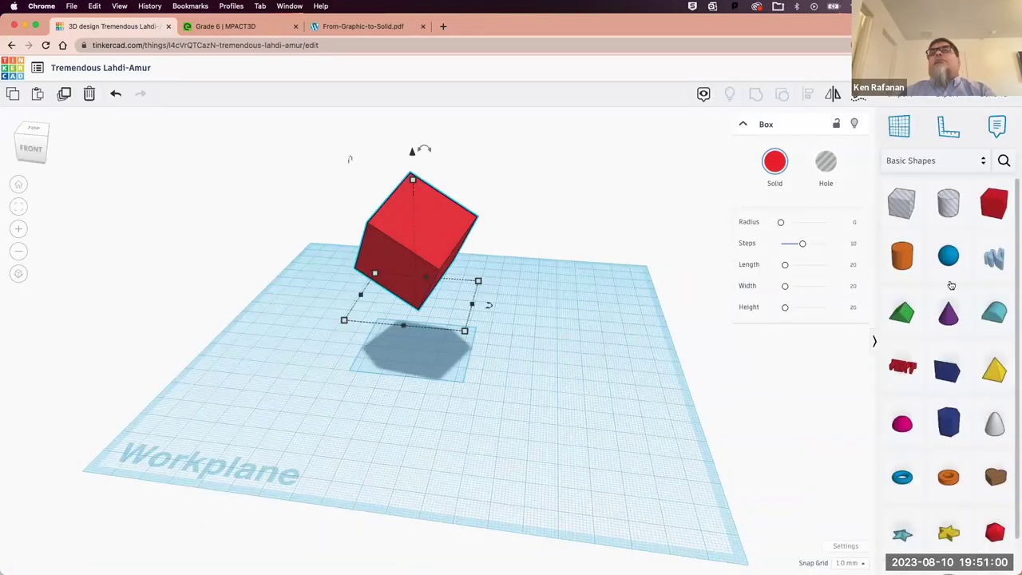
left_click_drag(997, 202, 564, 413)
left_click(398, 227)
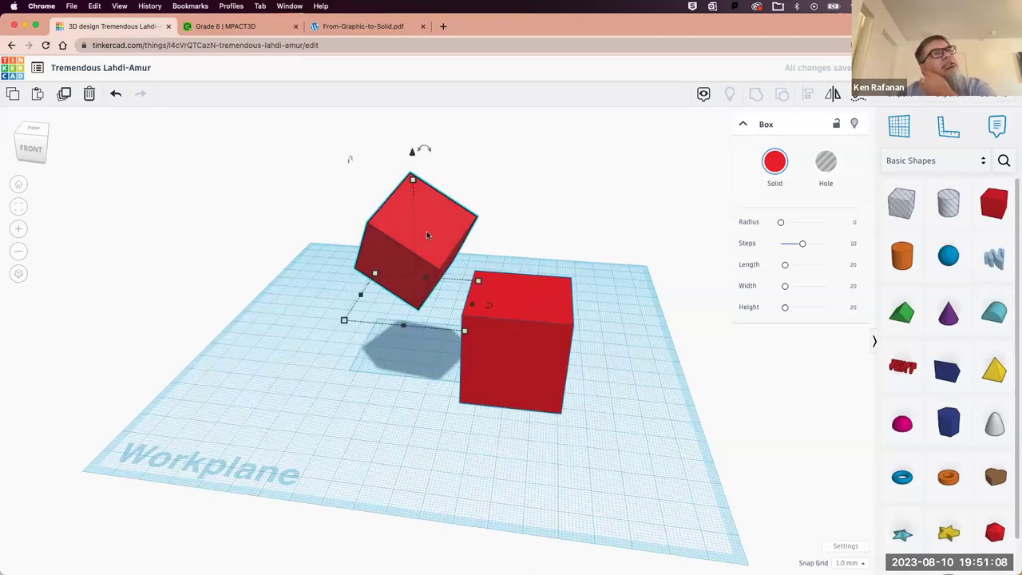
left_click_drag(427, 230, 337, 247)
left_click(546, 308)
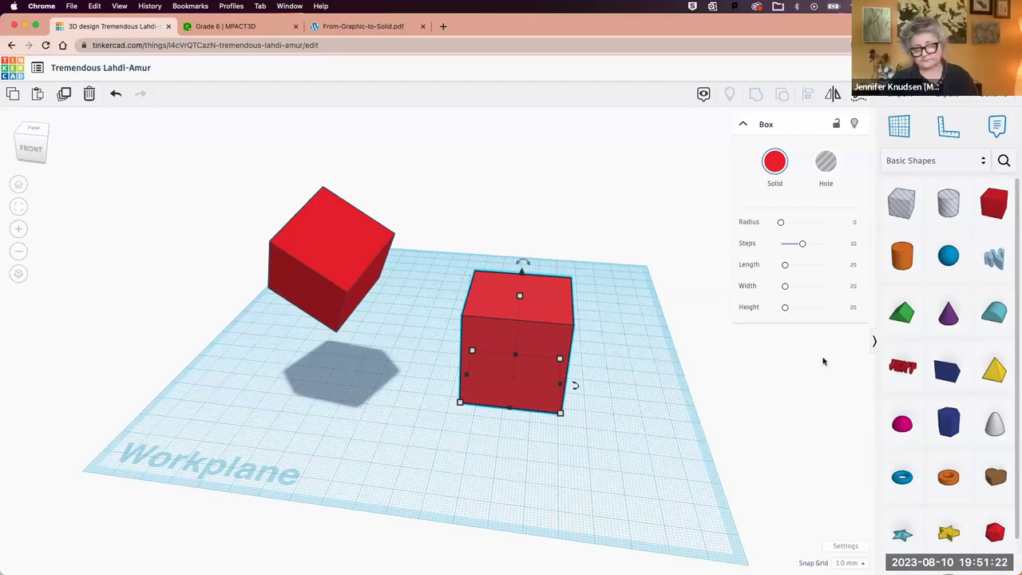
Place a text shape set to Hole and change its text to '6'
left_click_drag(908, 375, 432, 446)
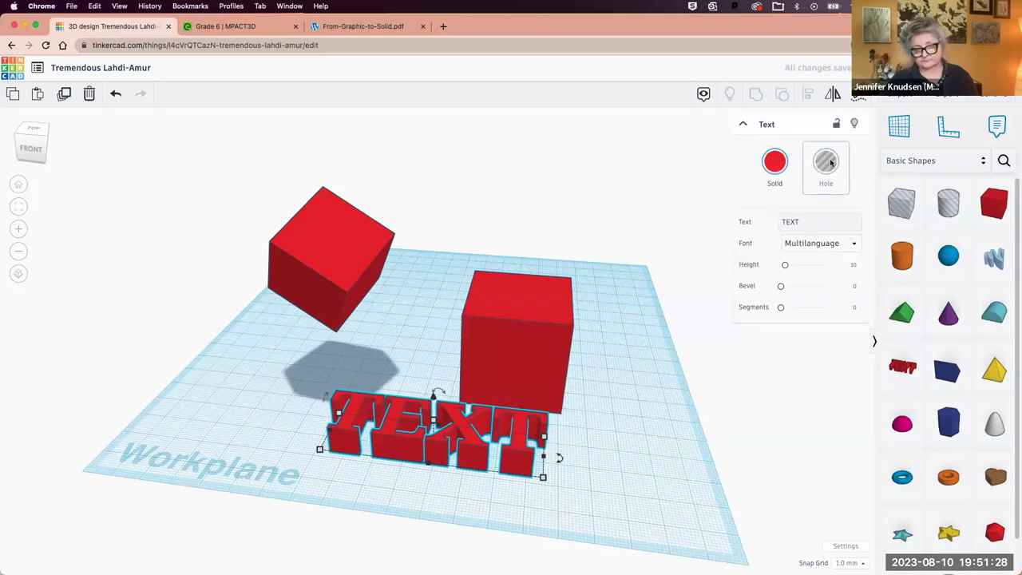
left_click(825, 166)
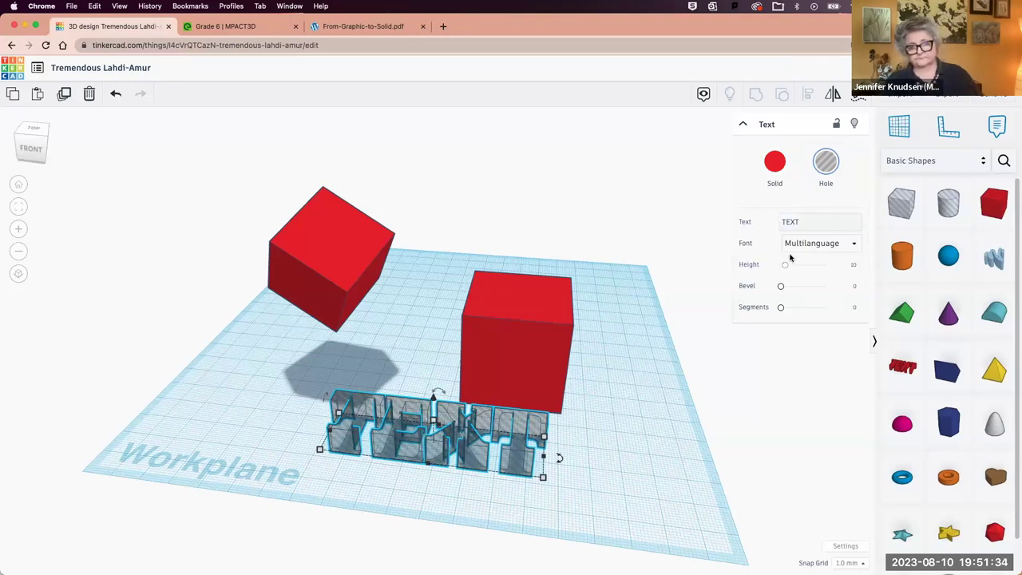
left_click(798, 223)
type("6")
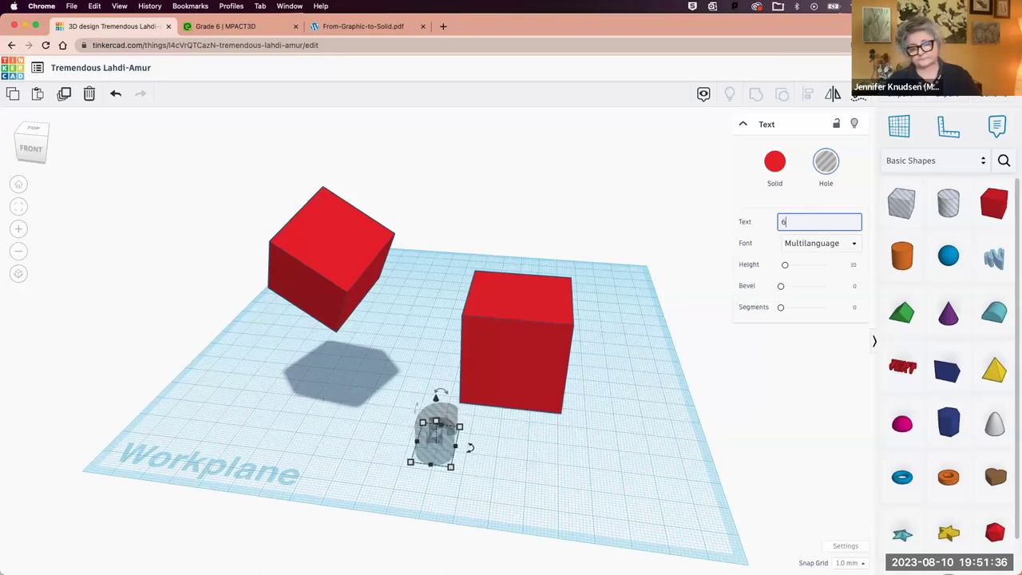
key("Return")
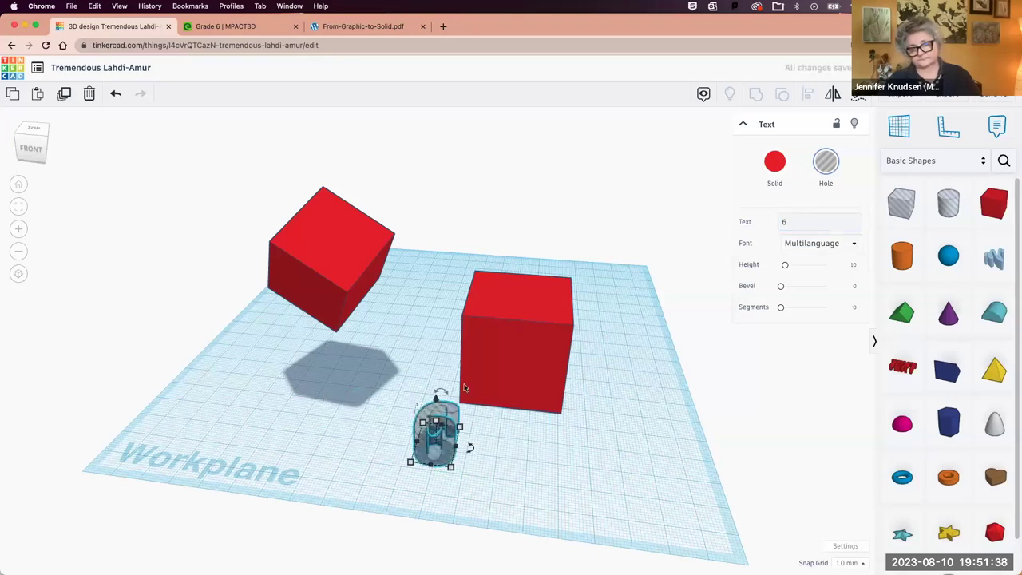
Stand the 6 upright on the cube's front face and combine it with the cube
left_click_drag(414, 408, 532, 385)
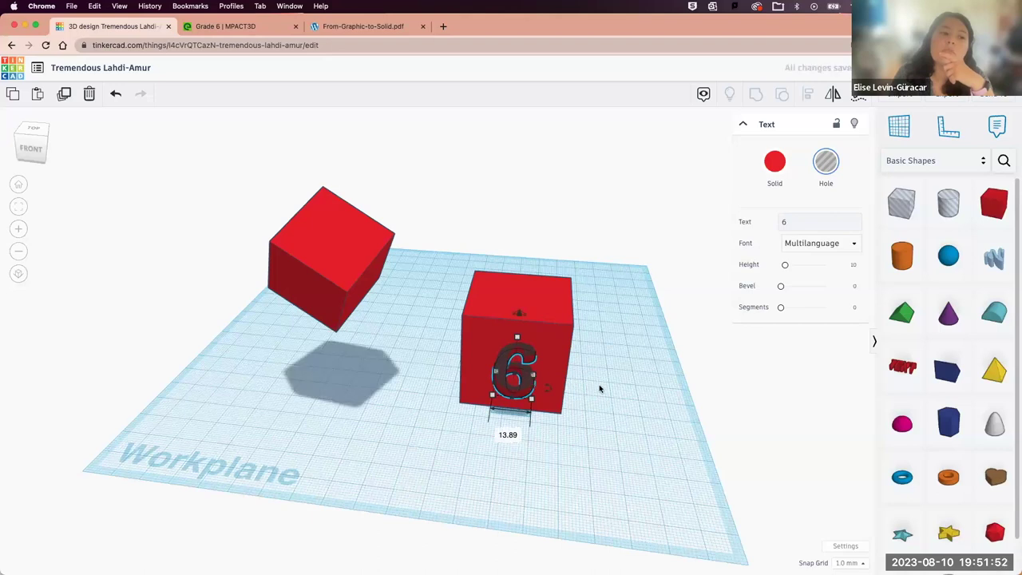
left_click(599, 388)
left_click(474, 338)
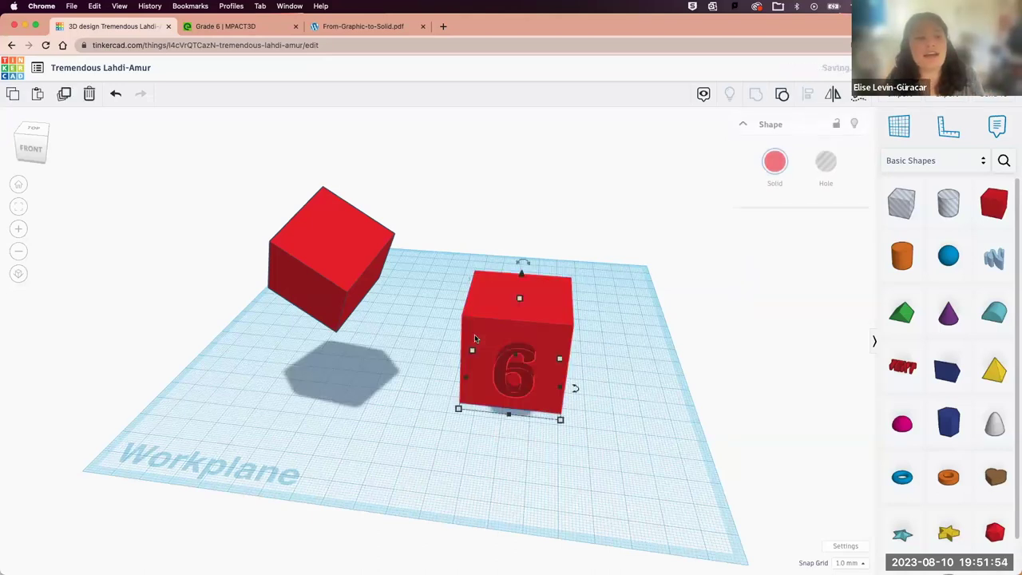
left_click(515, 369, "shift")
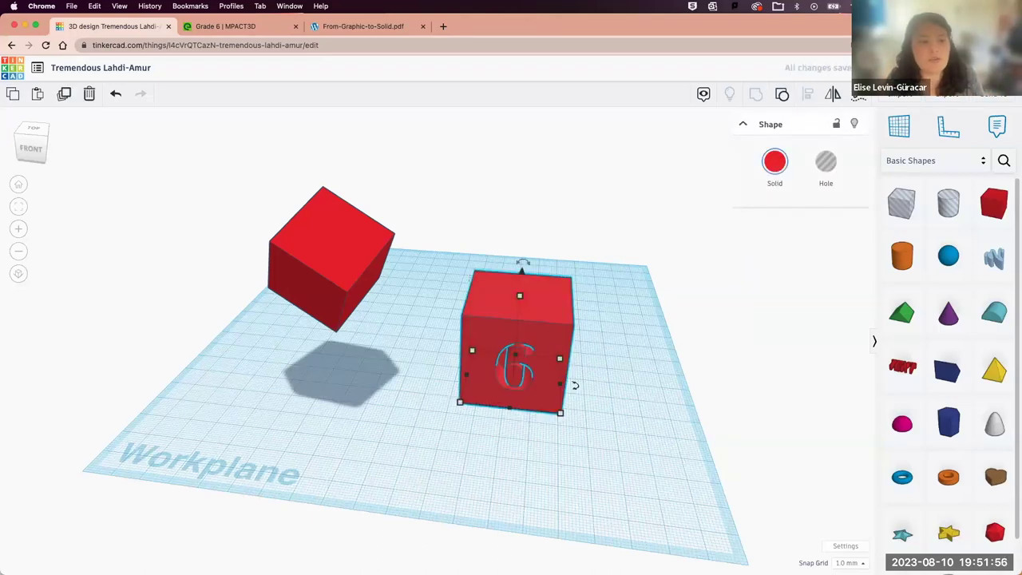
left_click(548, 450)
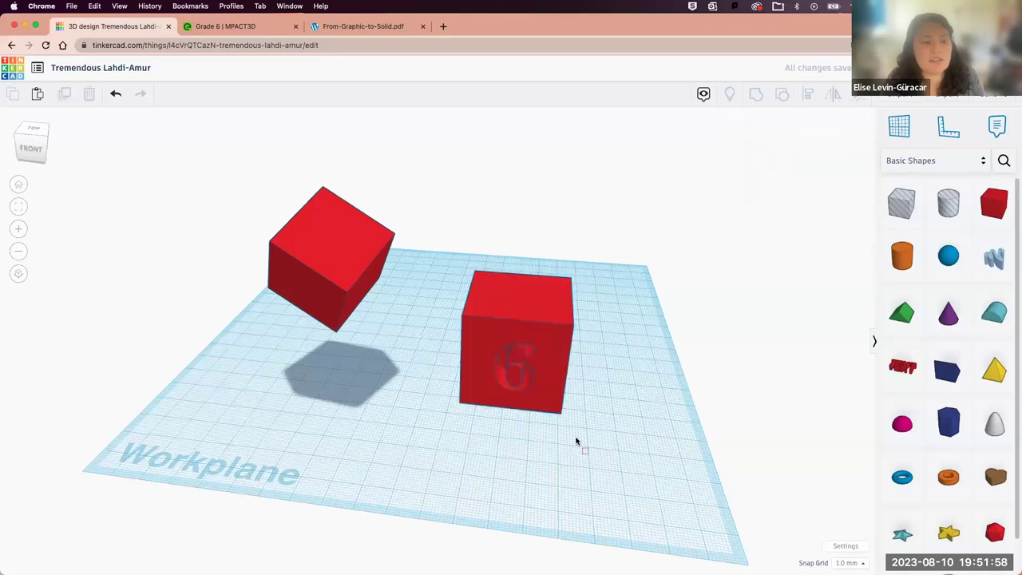
Add a cylinder hole in front of the cube and shrink it to a small dot
right_click_drag(602, 453, 559, 412)
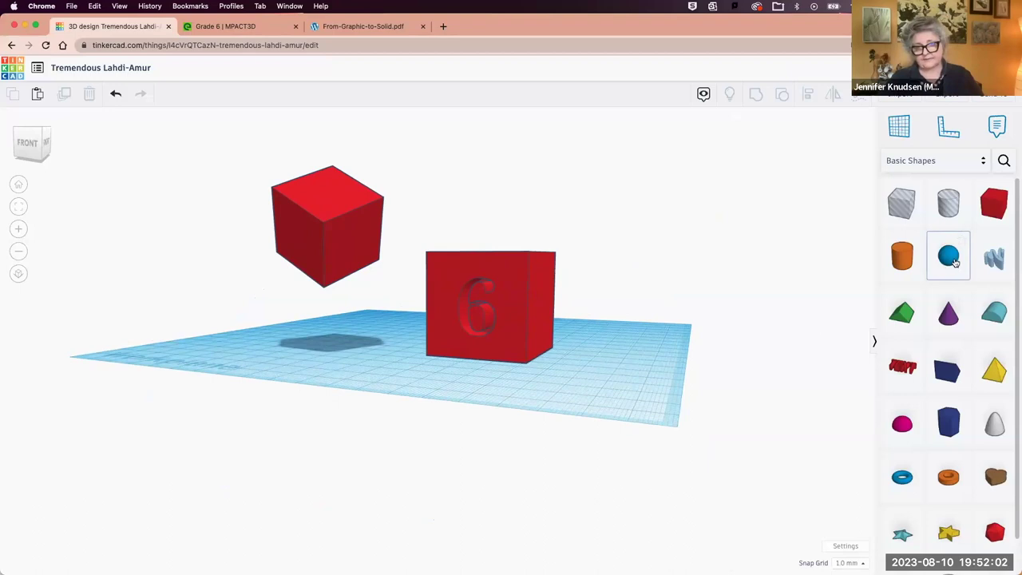
left_click_drag(948, 205, 648, 356)
right_click_drag(700, 408, 507, 385)
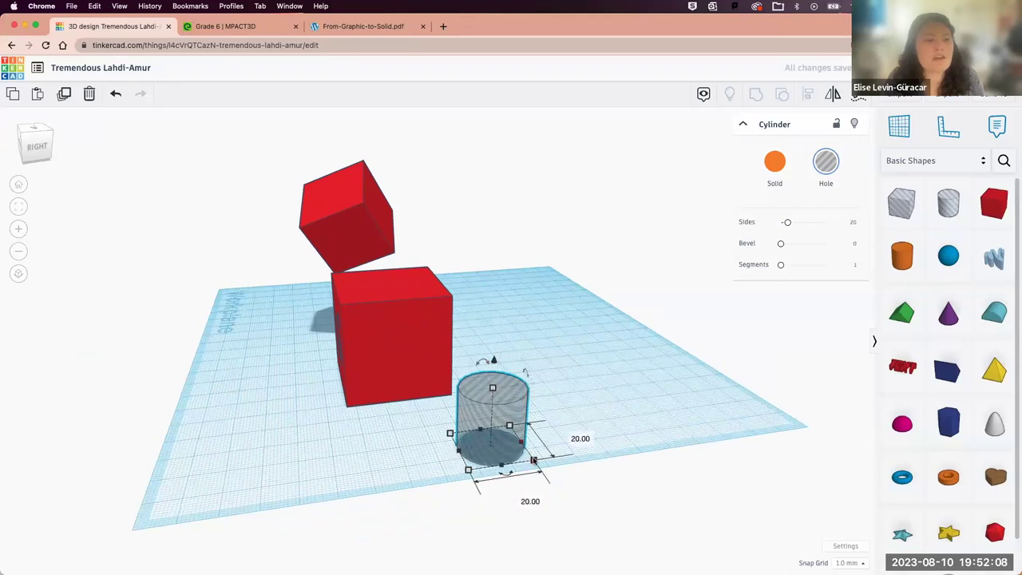
left_click_drag(534, 460, 479, 443)
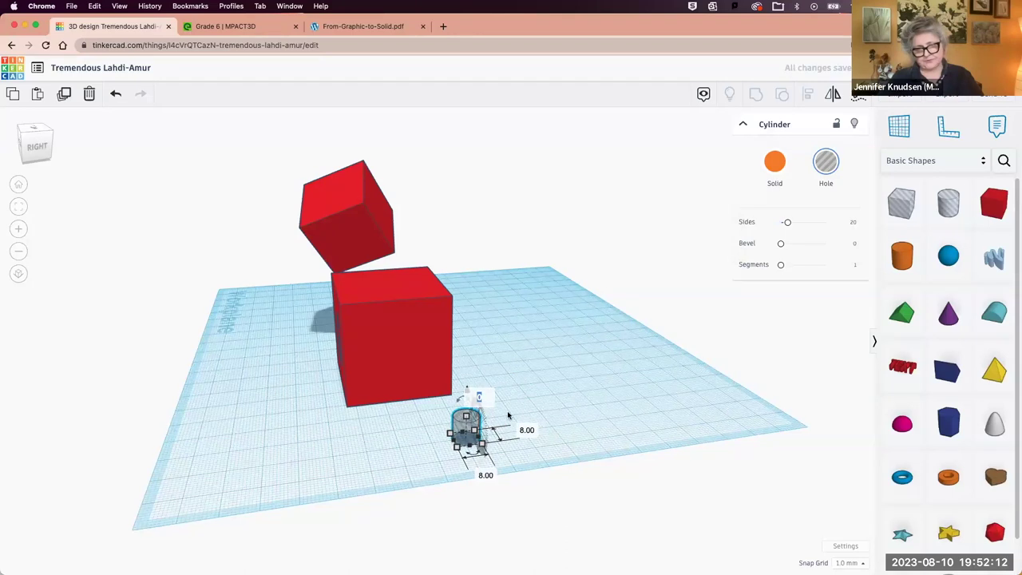
right_click_drag(545, 406, 390, 424)
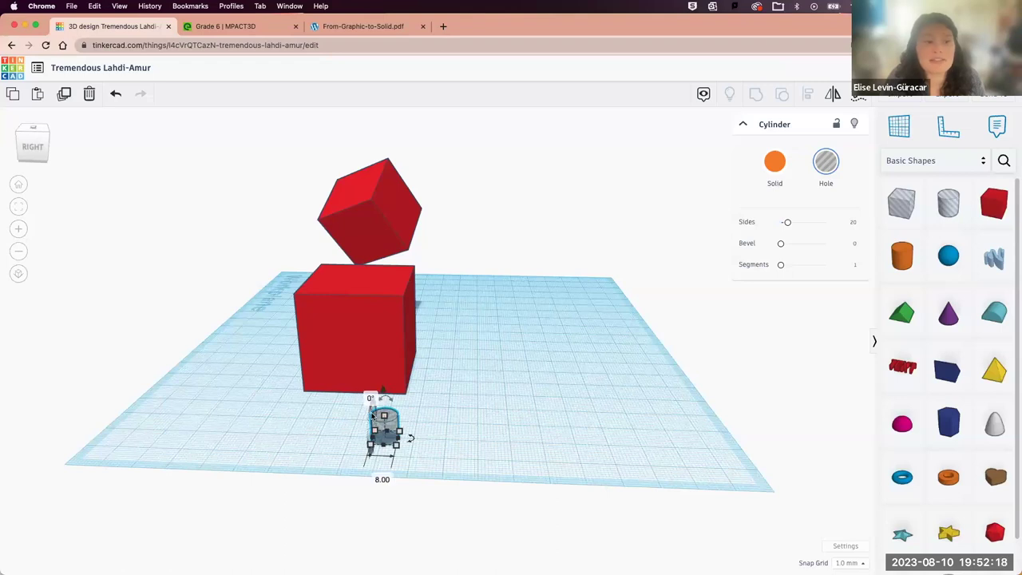
left_click(459, 424)
Turn the dot hole 90° onto its side and set it into the face's lower left
right_click_drag(470, 427, 333, 388)
left_click(333, 388)
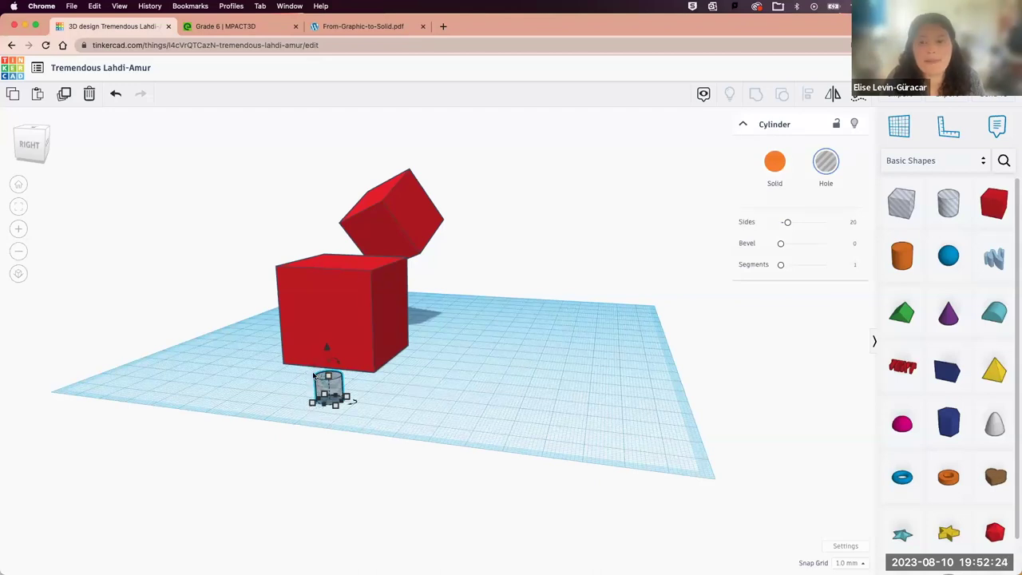
scroll(315, 371, "up", 5)
scroll(315, 375, "up", 3)
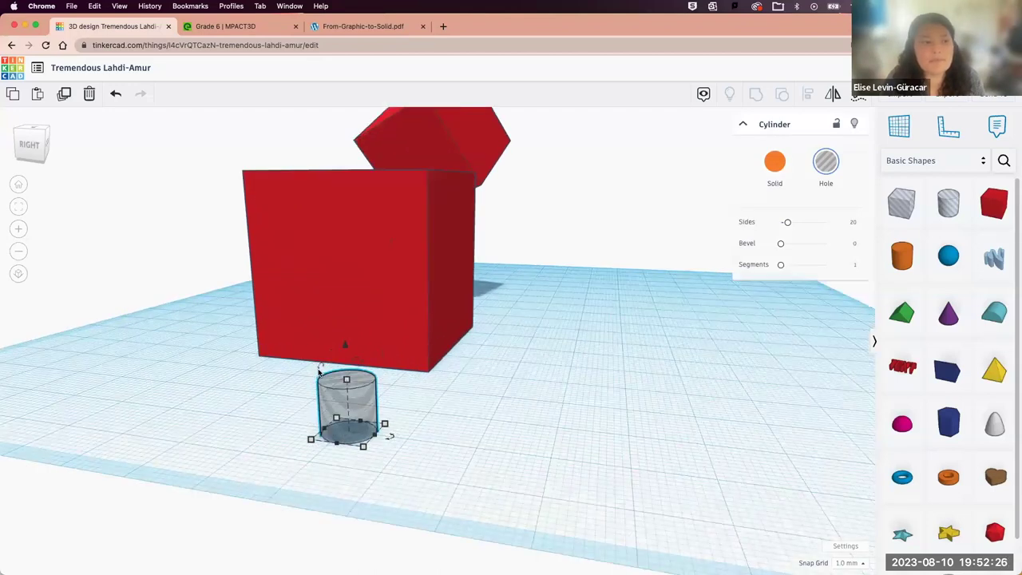
left_click_drag(317, 369, 302, 323)
left_click_drag(307, 267, 307, 265)
mouse_move(299, 312)
left_mouse_down()
mouse_move(270, 336)
mouse_move(289, 355)
mouse_move(294, 312)
mouse_move(300, 318)
left_mouse_up()
Group the dot hole into the cube with Cmd+A and Cmd+G, then add a Scribble shape
left_click(333, 399)
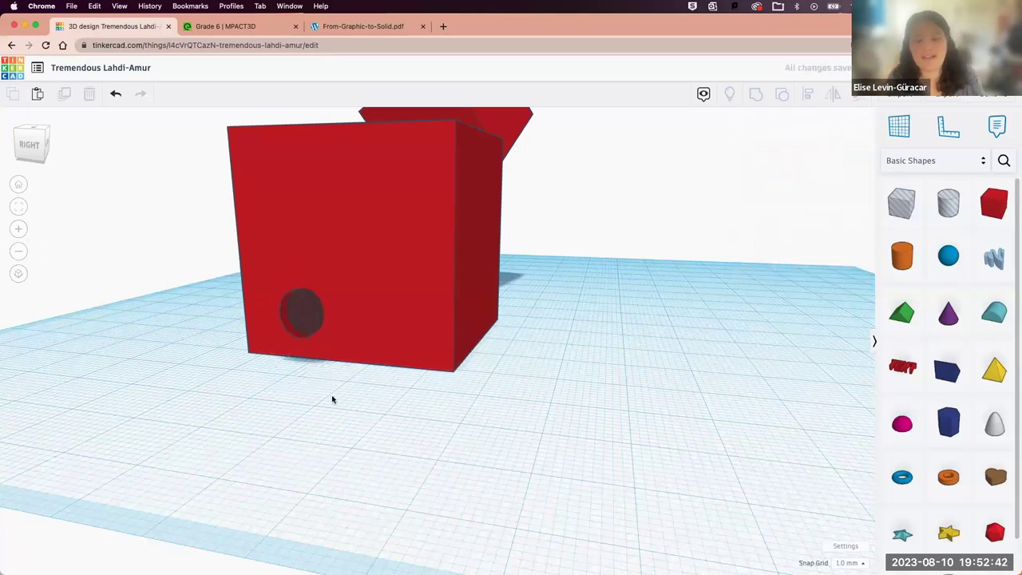
key("super+a")
key("super+g")
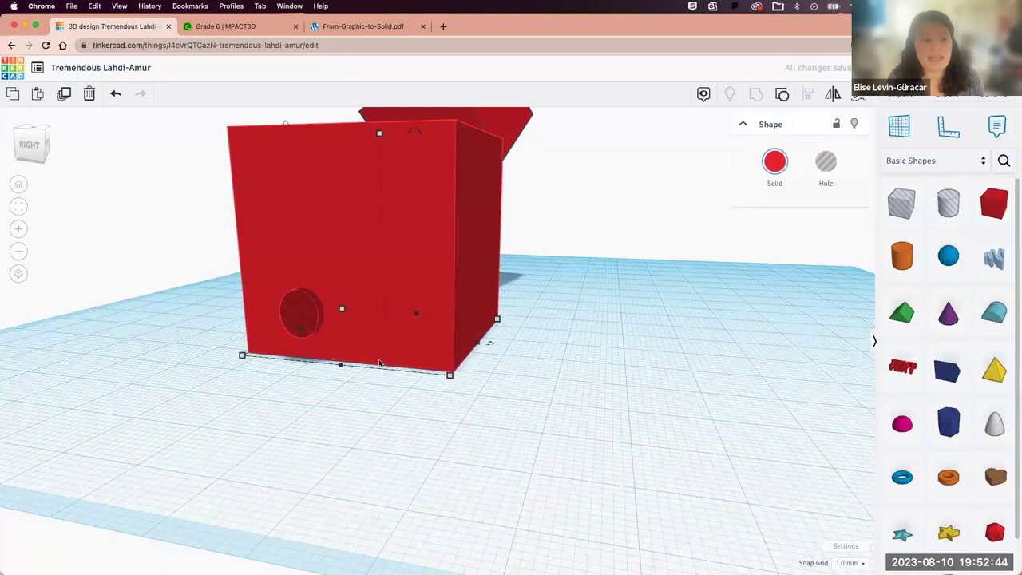
left_click(364, 390)
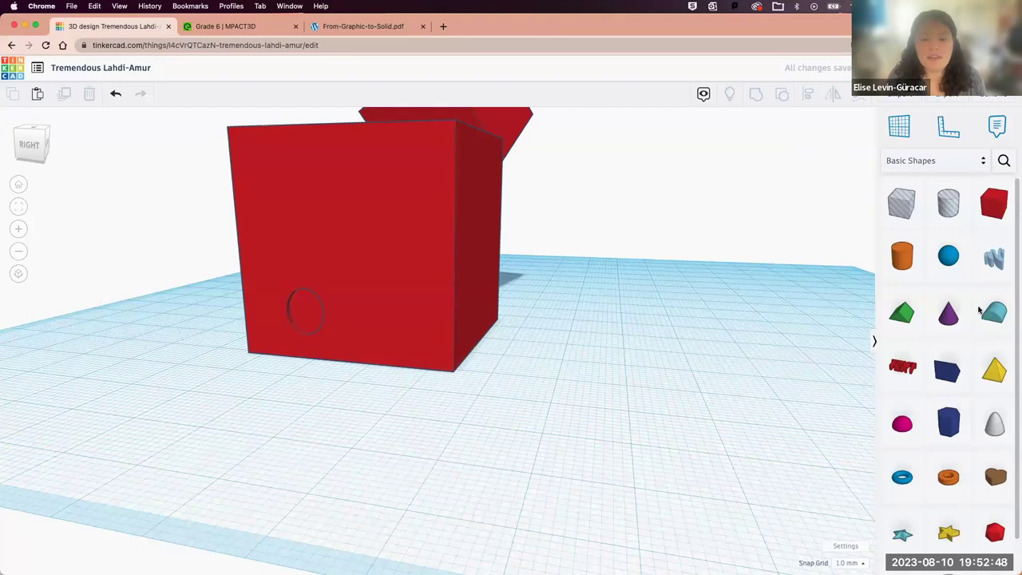
mouse_move(964, 277)
left_mouse_down()
mouse_move(589, 345)
mouse_move(584, 356)
left_mouse_up()
scroll(756, 226, "up", 2)
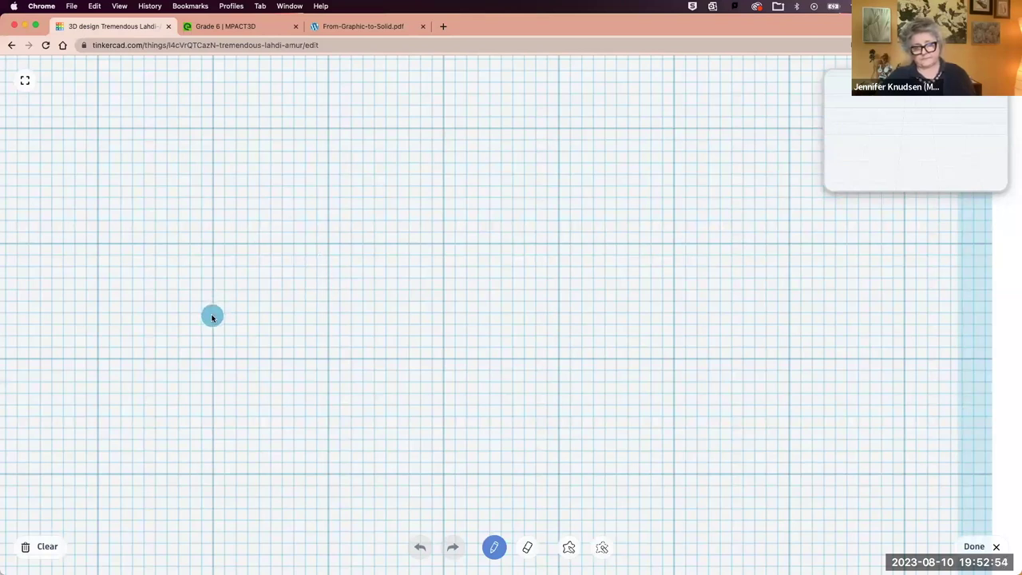
Draw a wave-shaped pencil line across the Scribble grid
mouse_move(213, 315)
left_mouse_down()
mouse_move(221, 276)
mouse_move(313, 172)
mouse_move(399, 146)
mouse_move(539, 142)
mouse_move(571, 174)
mouse_move(455, 174)
mouse_move(398, 202)
mouse_move(392, 230)
mouse_move(404, 253)
mouse_move(473, 304)
mouse_move(579, 305)
mouse_move(711, 185)
left_mouse_up()
mouse_move(780, 167)
left_mouse_down()
mouse_move(789, 177)
mouse_move(696, 244)
mouse_move(746, 292)
mouse_move(867, 300)
left_mouse_up()
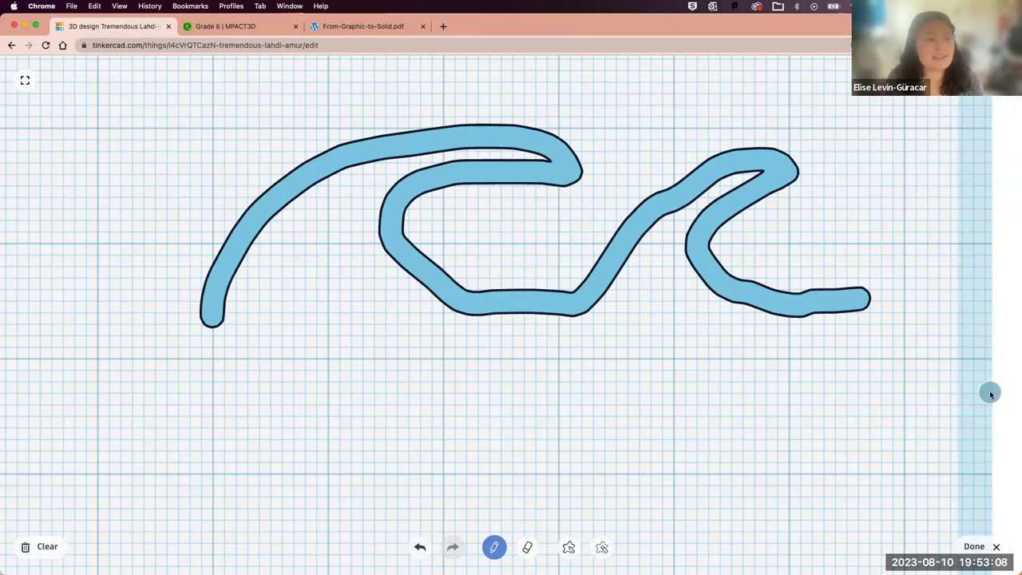
Finish the scribble, rotate it 90° upright, make it a hole and move it against the cube
left_click(973, 546)
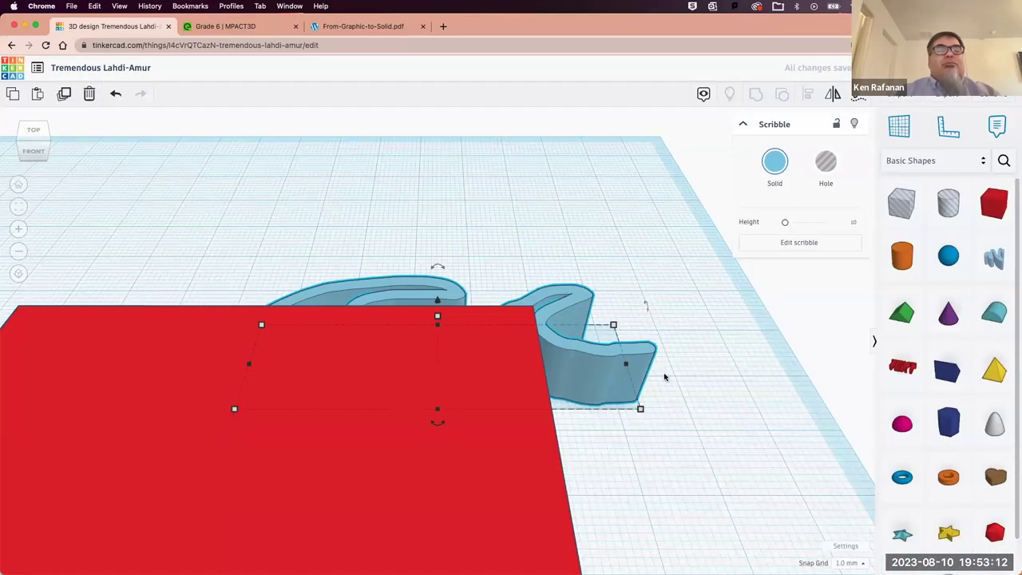
mouse_move(664, 376)
right_mouse_down()
mouse_move(452, 381)
mouse_move(335, 371)
mouse_move(284, 337)
mouse_move(430, 338)
mouse_move(459, 372)
right_mouse_up()
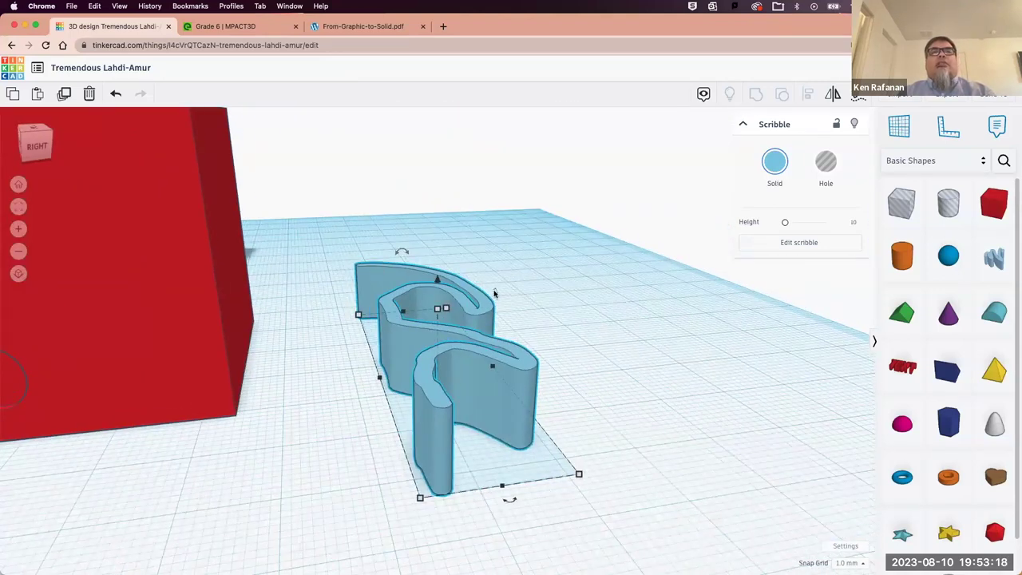
scroll(503, 451, "down", 5)
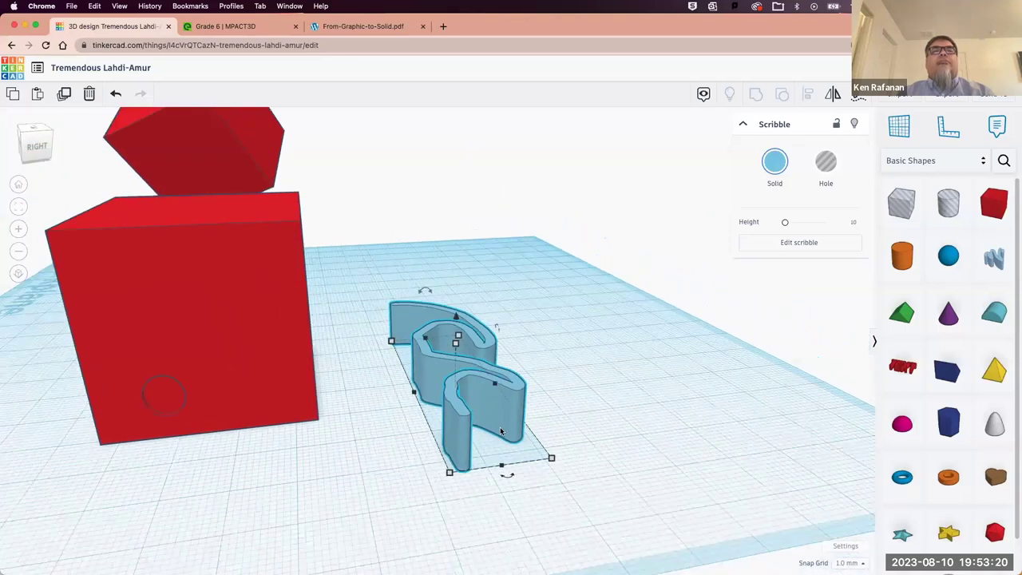
left_click_drag(508, 475, 619, 391)
mouse_move(564, 327)
left_mouse_down()
mouse_move(575, 330)
mouse_move(581, 365)
left_mouse_up()
left_click(824, 164)
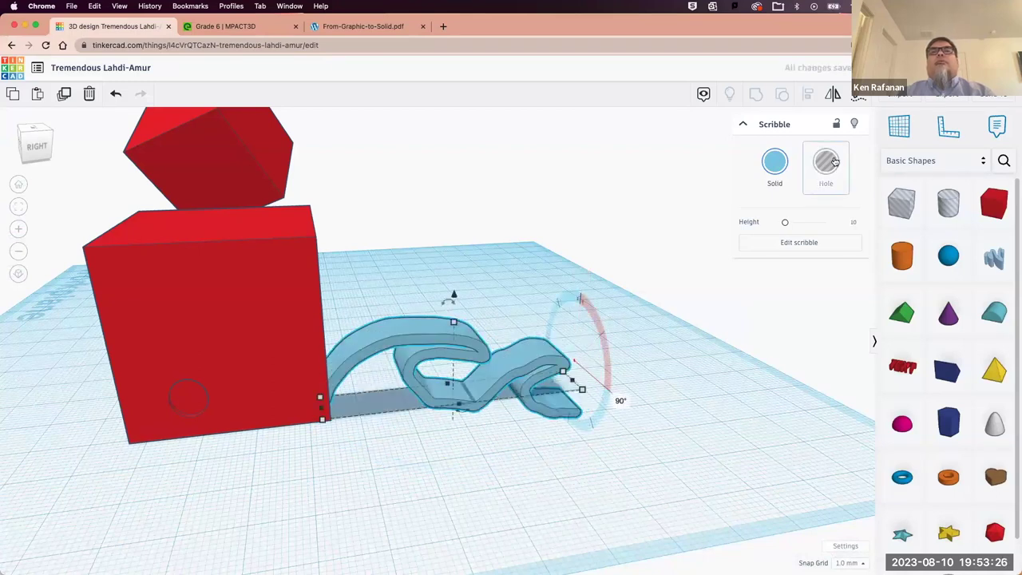
mouse_move(506, 364)
left_mouse_down()
mouse_move(365, 345)
mouse_move(378, 428)
mouse_move(246, 425)
mouse_move(206, 447)
mouse_move(237, 429)
mouse_move(277, 437)
left_mouse_up()
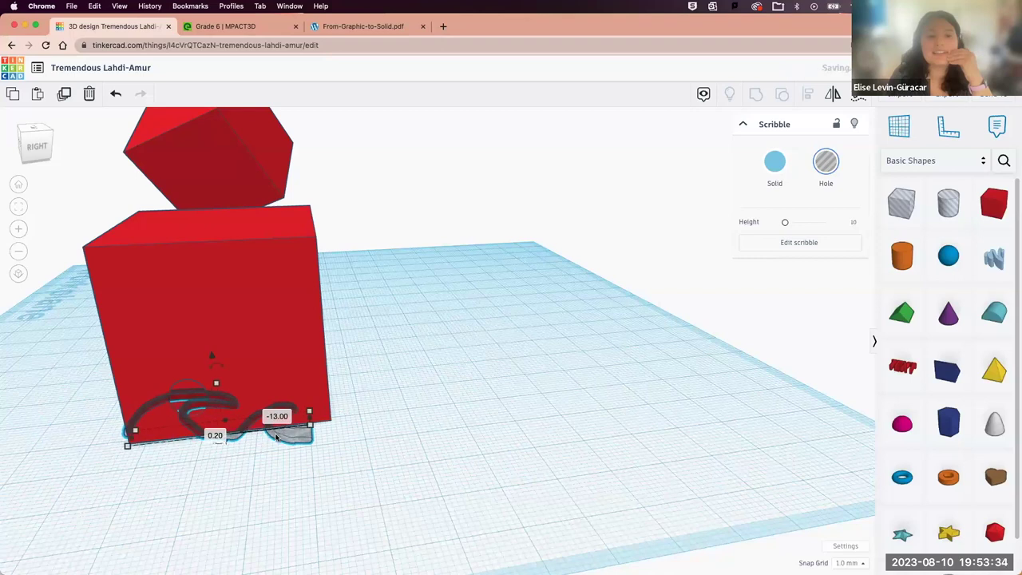
Push the wave hole into the cube's face and raise it above the dot
left_click_drag(212, 359, 200, 289)
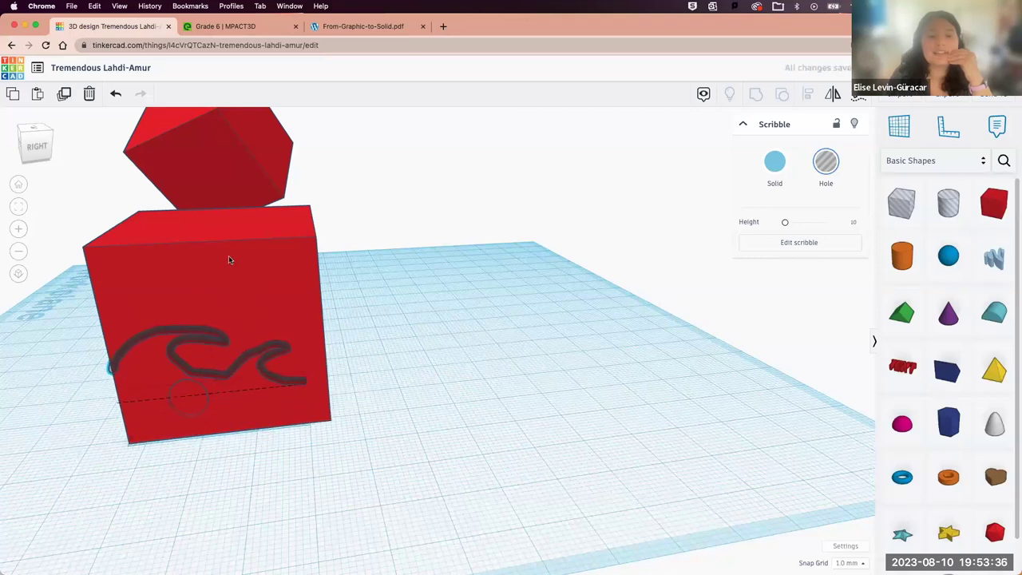
left_click(228, 256)
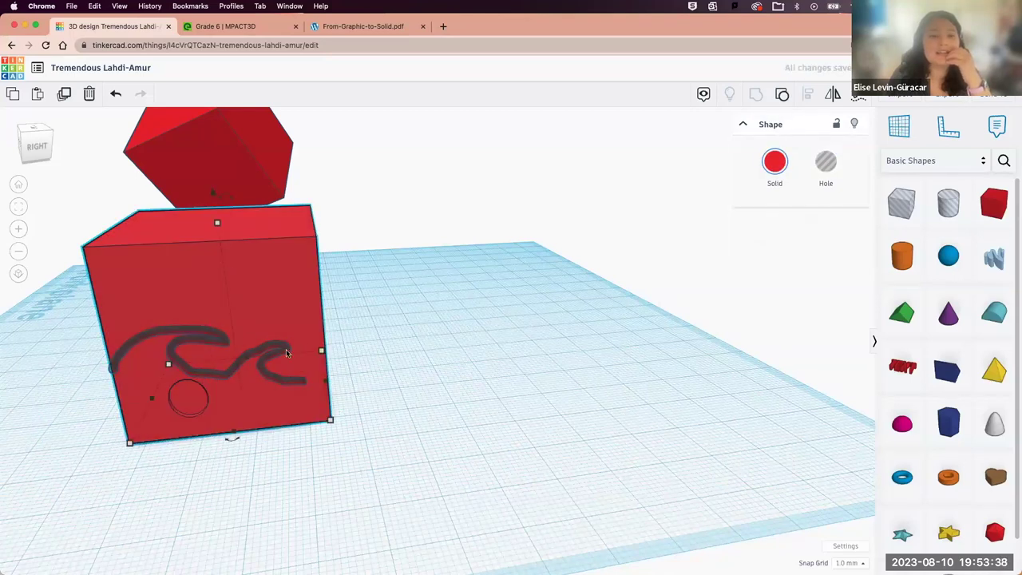
mouse_move(259, 353)
left_mouse_down()
mouse_move(267, 334)
mouse_move(266, 352)
left_mouse_up()
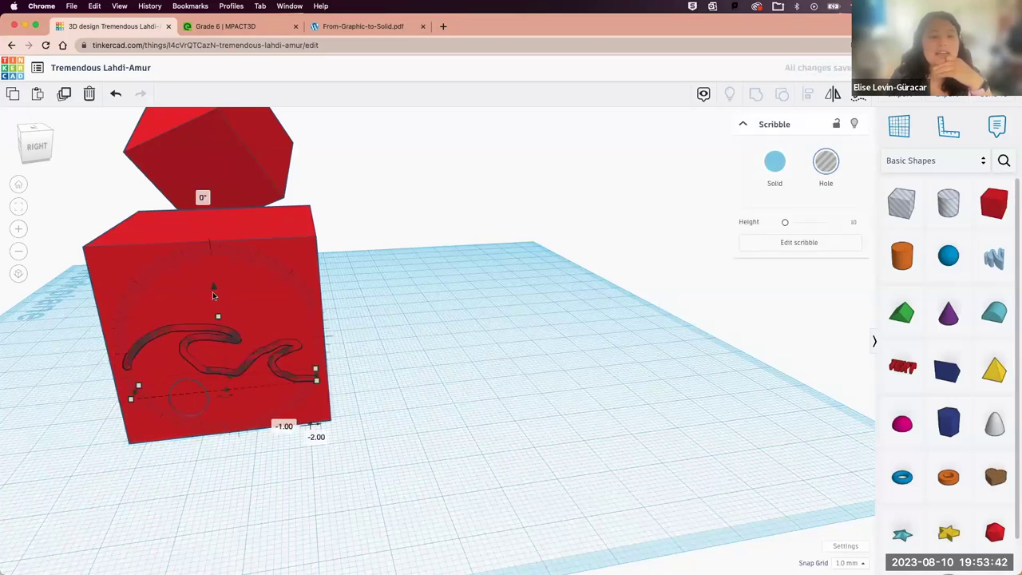
left_click_drag(213, 289, 210, 260)
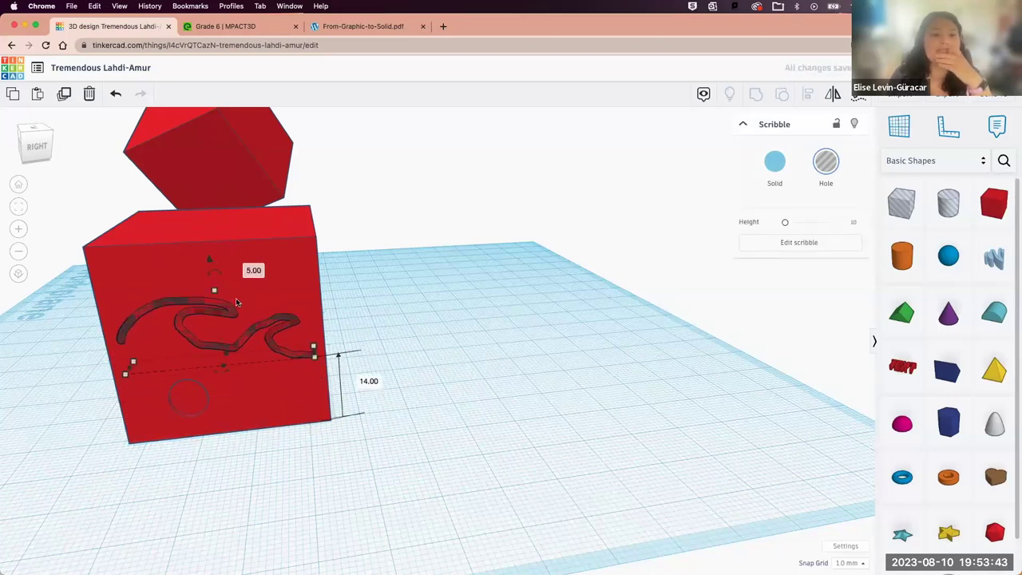
Group the wave hole with the red cube and orbit to inspect the engraved faces
left_click(256, 338)
left_click(313, 376, "shift")
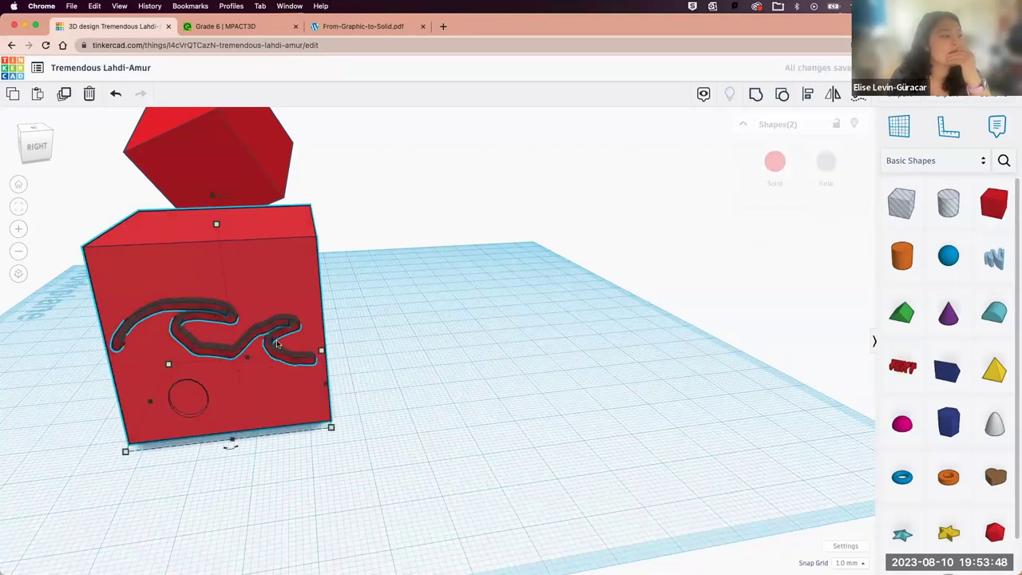
key("ctrl+g")
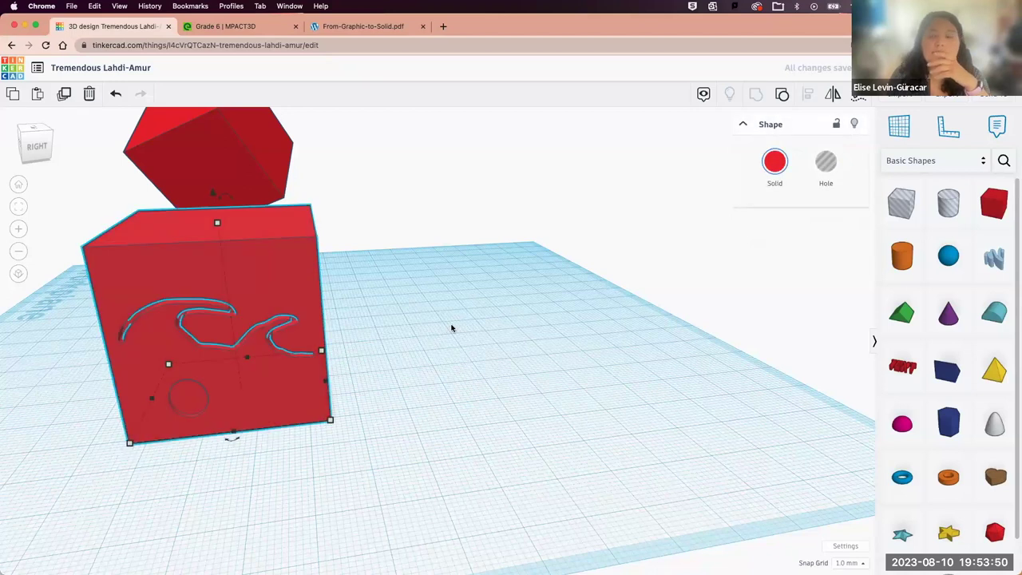
left_click(450, 330)
right_click_drag(395, 412, 581, 397)
left_click(288, 354)
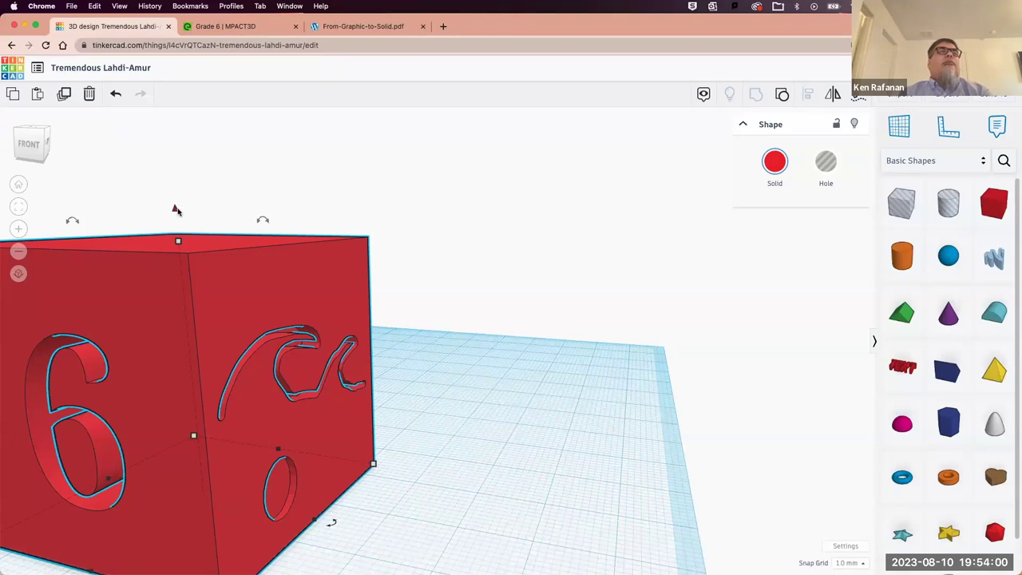
Lift the engraved cube to 35 above the workplane
left_click_drag(175, 210, 177, 148)
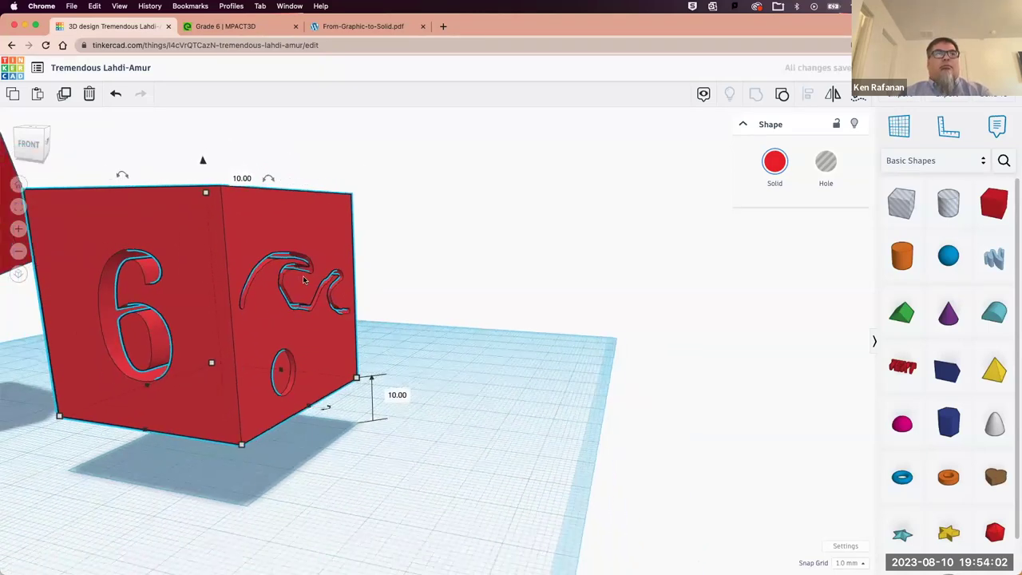
scroll(303, 279, "down", 3)
left_click_drag(244, 200, 255, 112)
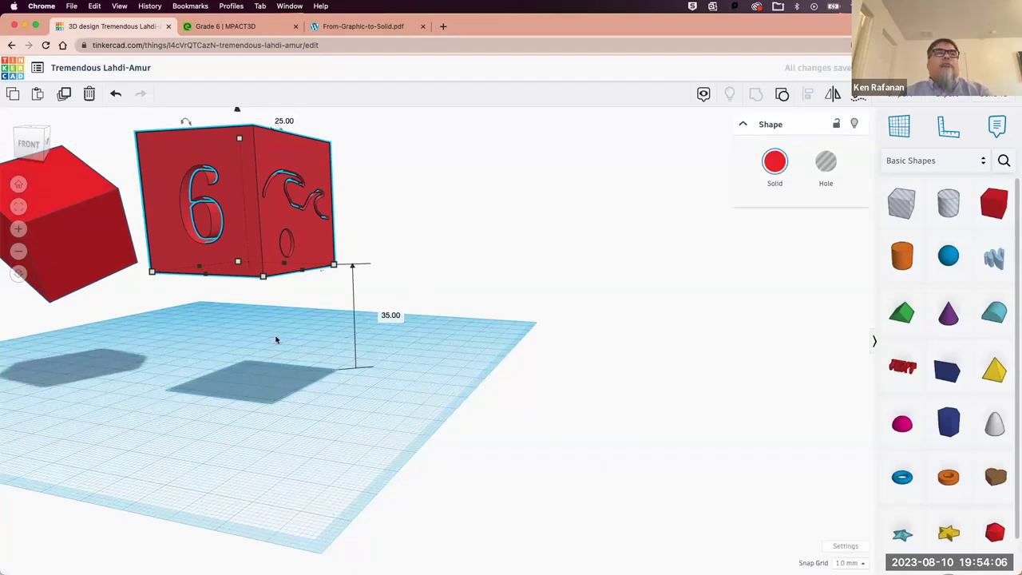
right_click_drag(252, 346, 369, 240)
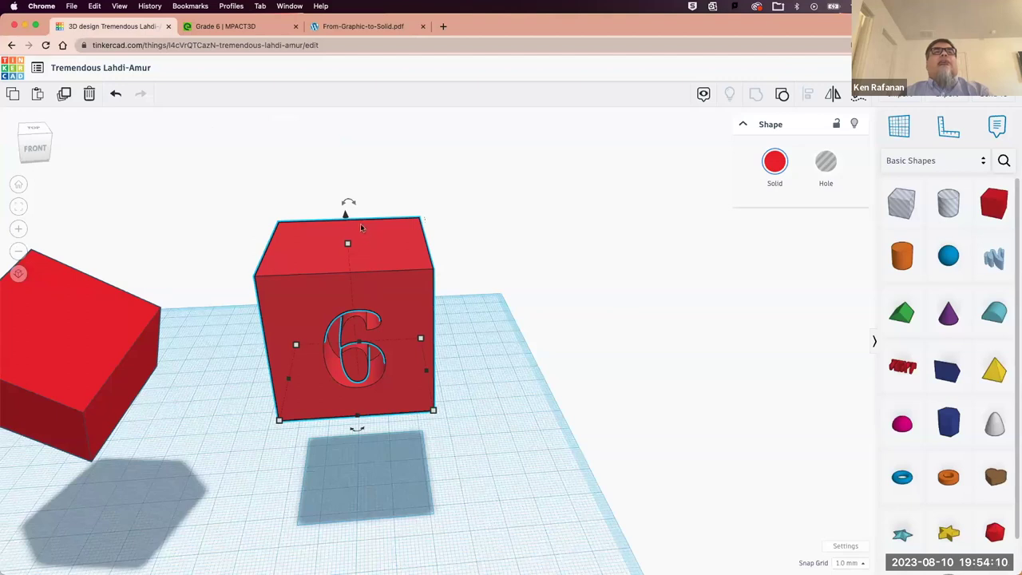
Rotate the cube 22.5° and tilt it -34°, lift it higher, and open the physics simulator
left_click_drag(348, 202, 319, 202)
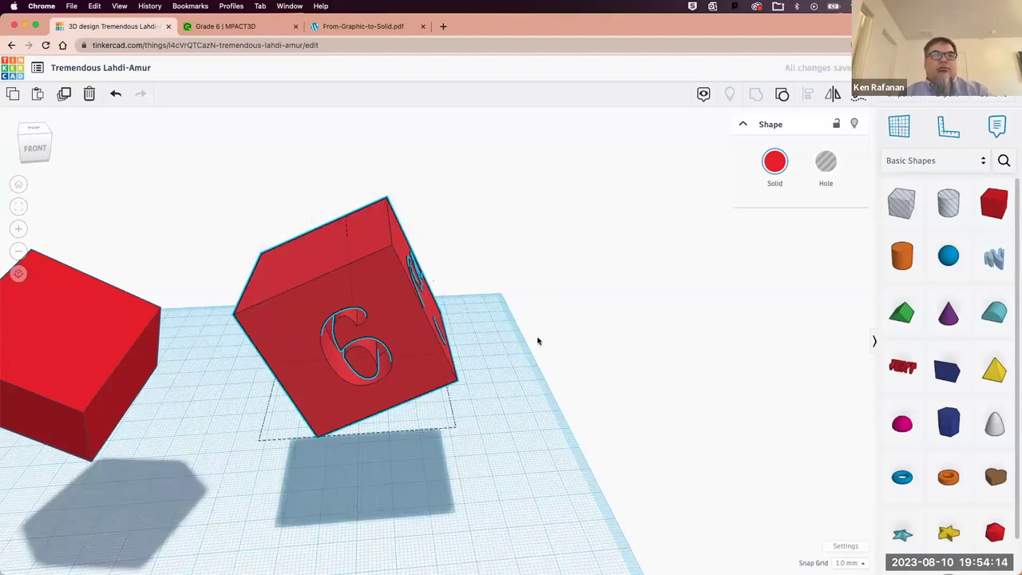
right_click_drag(536, 338, 144, 178)
left_click_drag(142, 177, 188, 152)
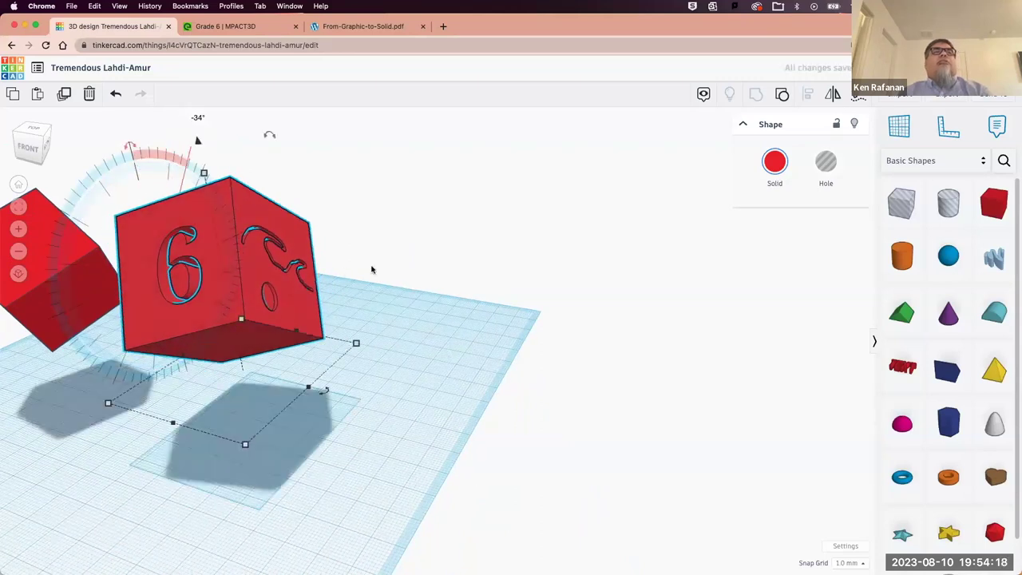
left_click(296, 261)
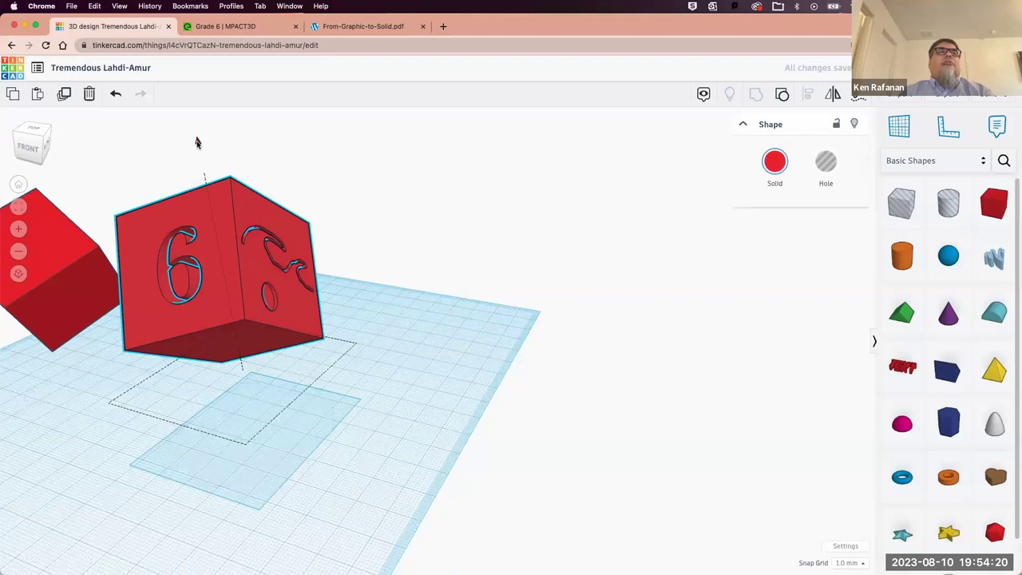
left_click_drag(196, 142, 191, 109)
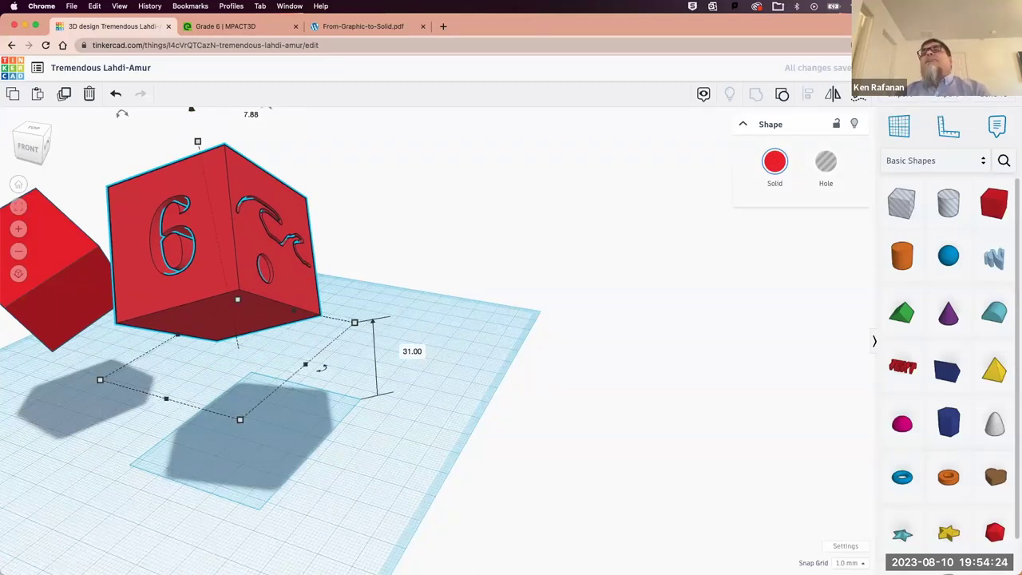
left_click(858, 93)
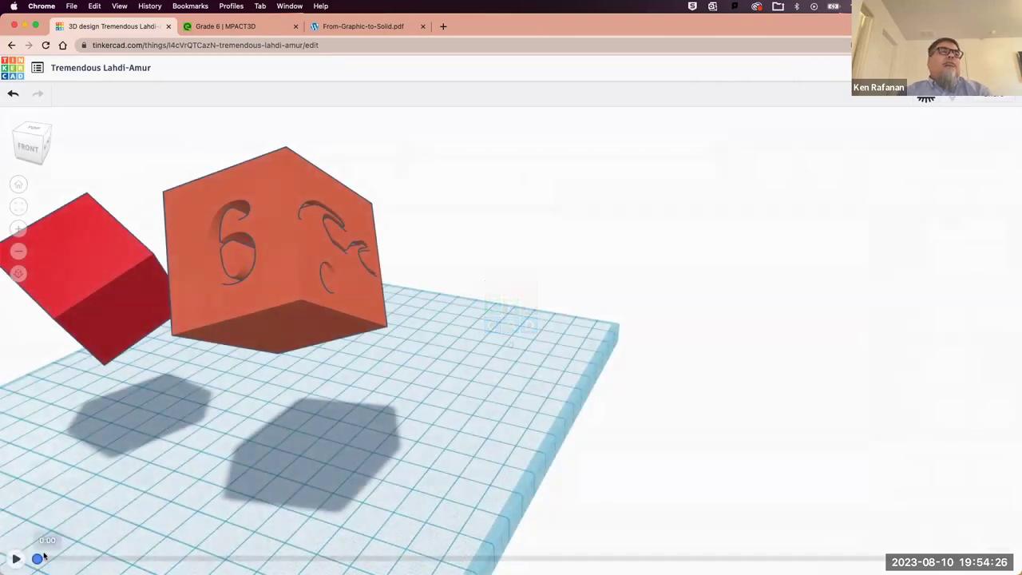
Play the drop simulation, pause it, and rewind it to the start
left_click(17, 559)
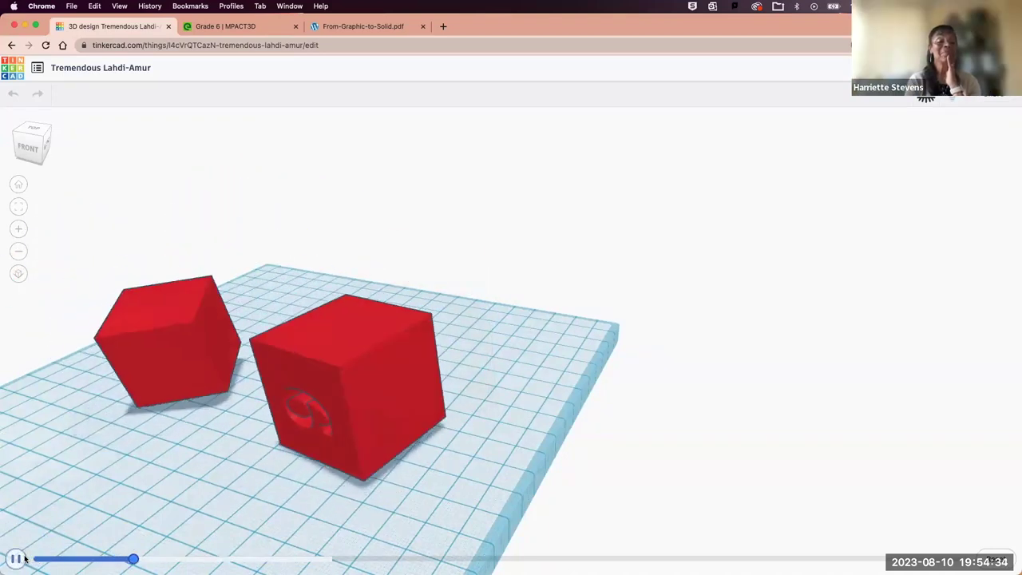
left_click(16, 559)
left_click(37, 559)
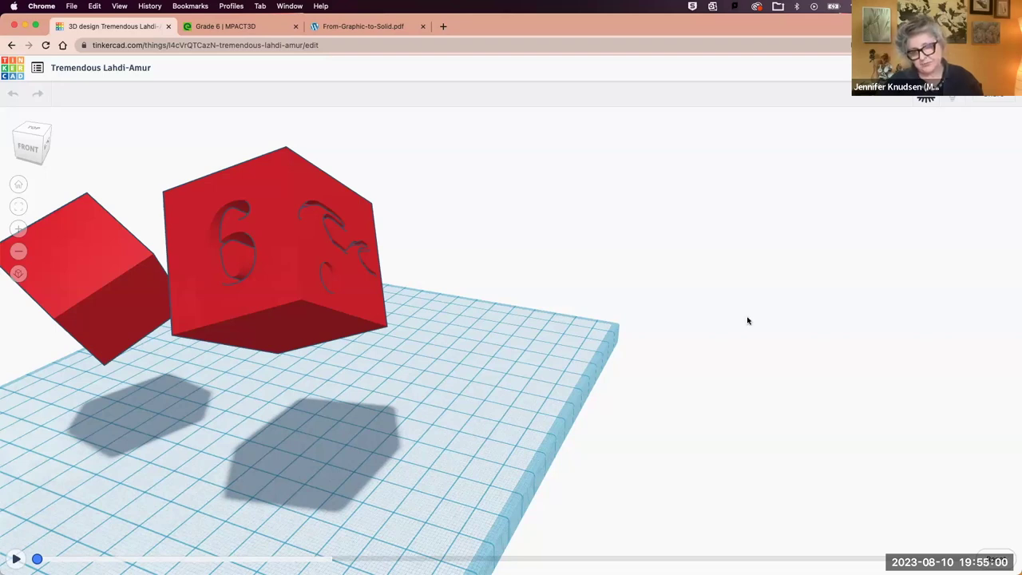
key("super+Tab")
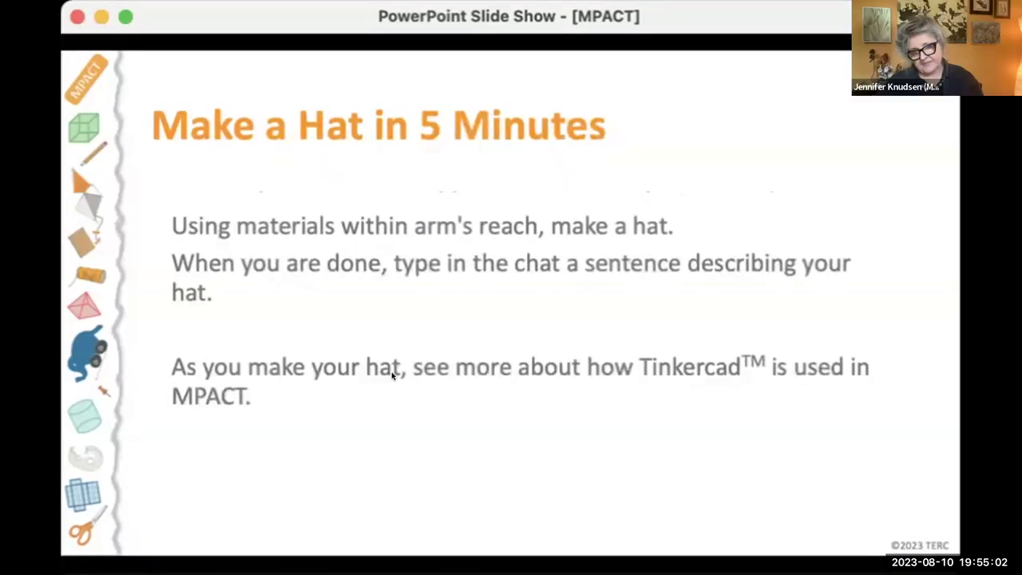